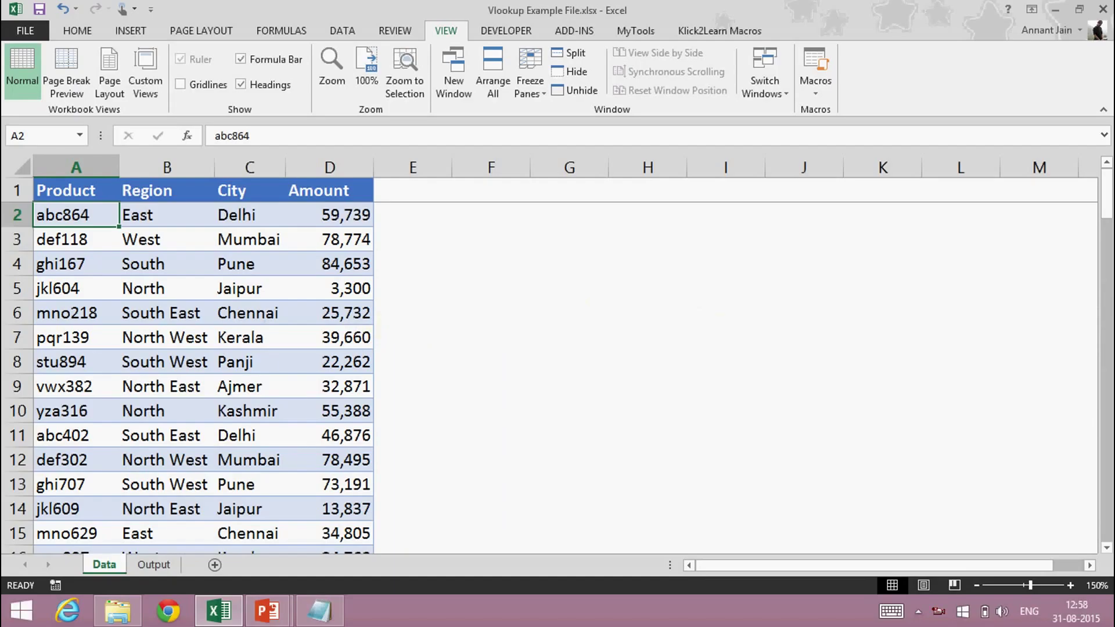
- Examine the extent of the Data sheet's product table and its Product, Region, City and Amount headers
click(76, 190)
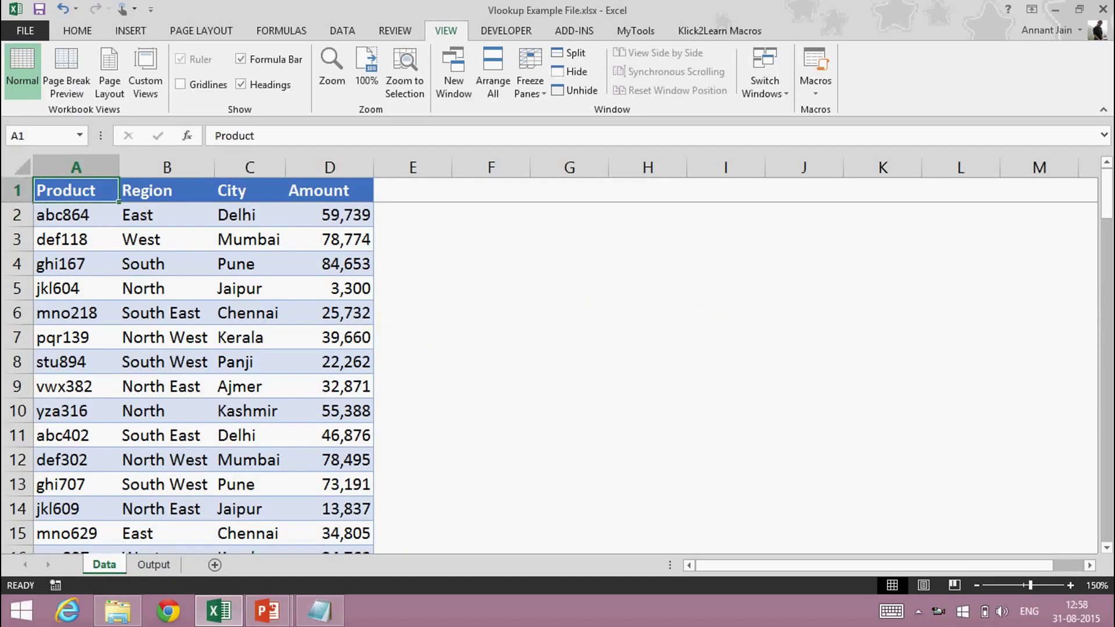
key(ctrl+Down)
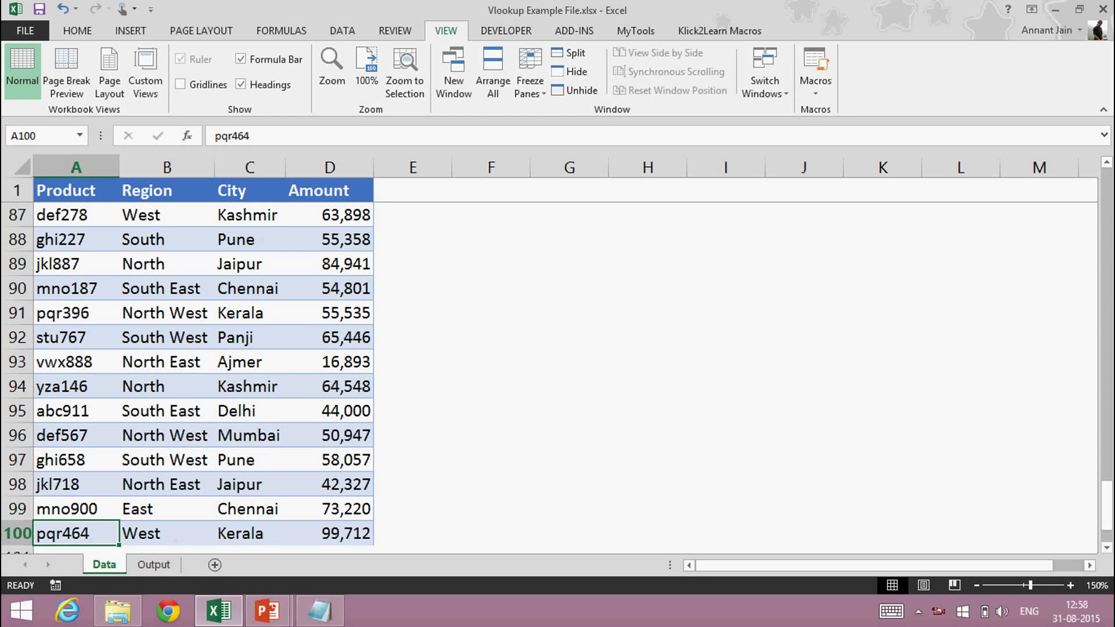
key(ctrl+Up)
key(Down)
key(Up)
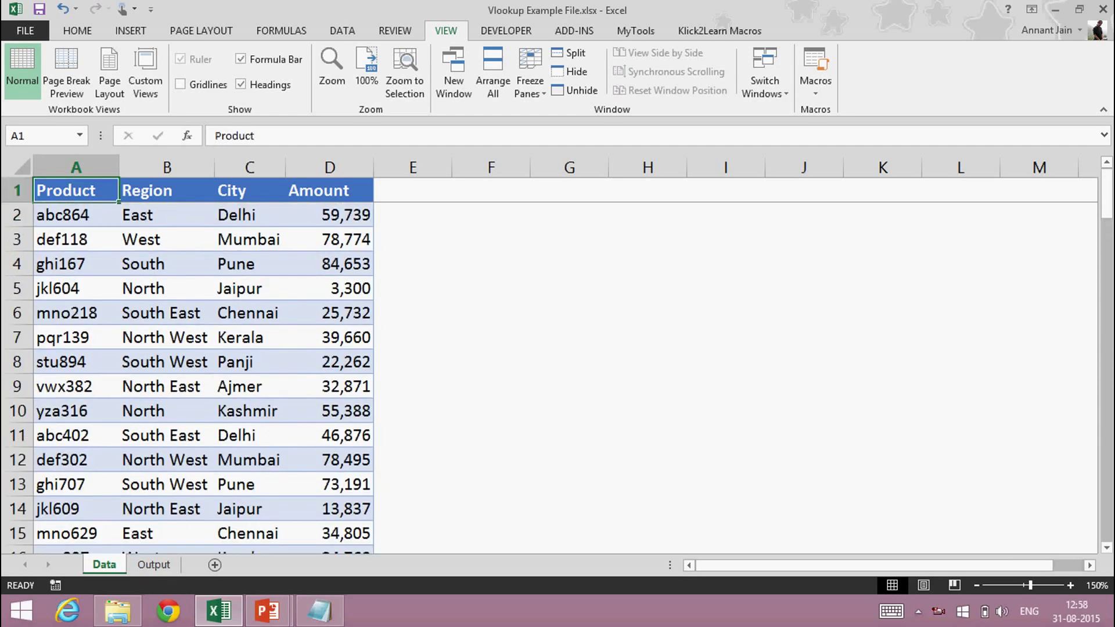
key(Right)
key(Right)
key(Right)
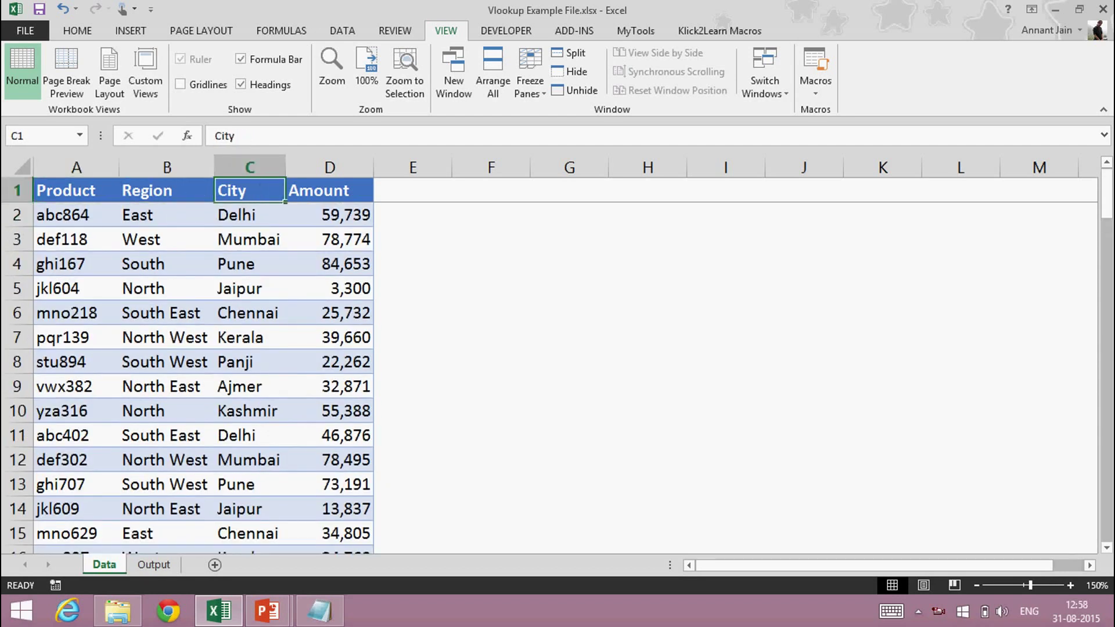
key(Left)
key(Left)
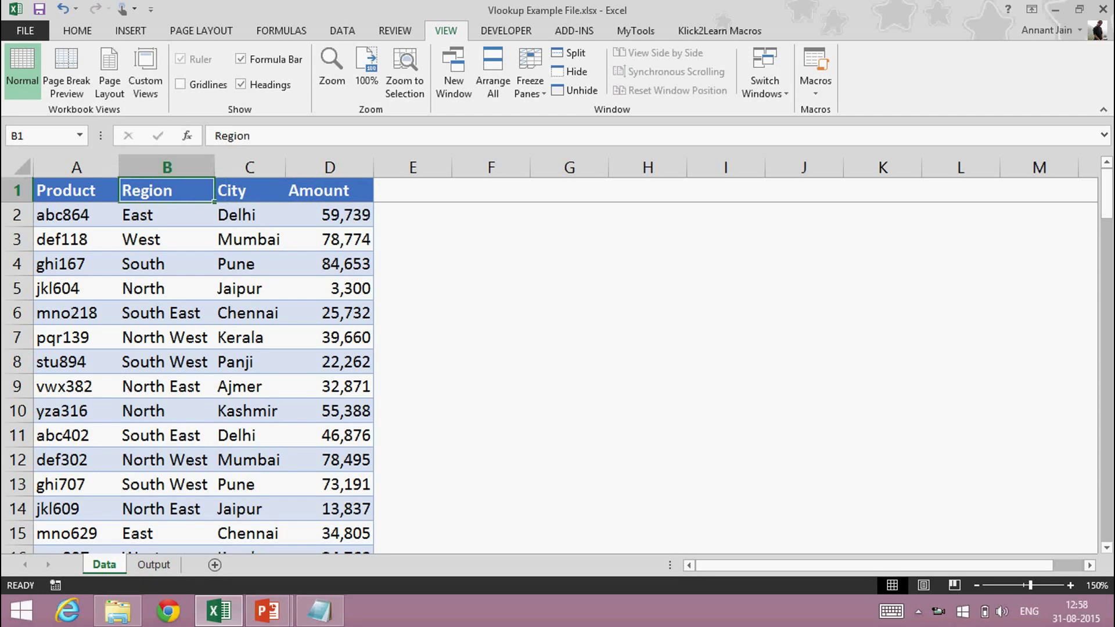
- Compare the Output sheet's product list and empty City column with the product records on the Data sheet
key(ctrl+Page_Down)
key(ctrl+Down)
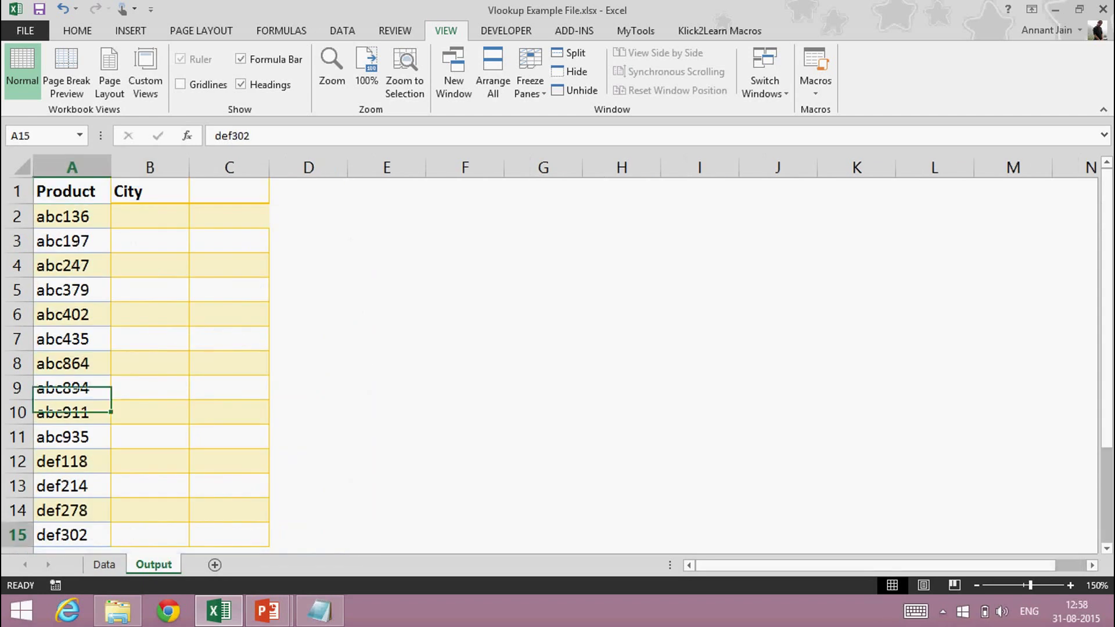
key(ctrl+Up)
key(Down)
key(Right)
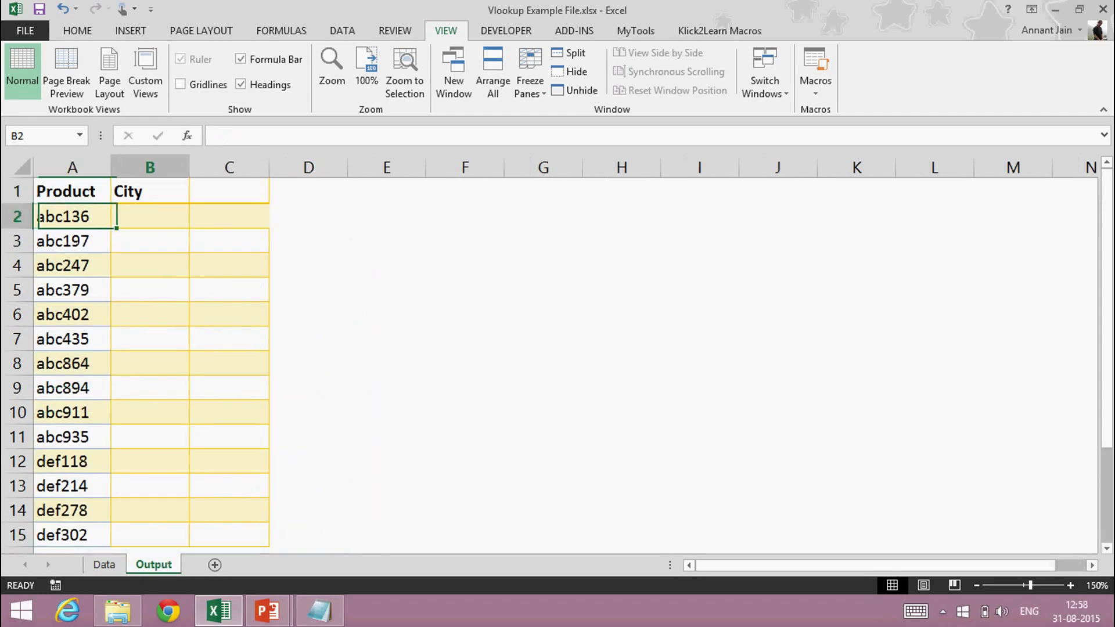
key(Left)
key(Up)
key(Down)
key(Up)
key(Down)
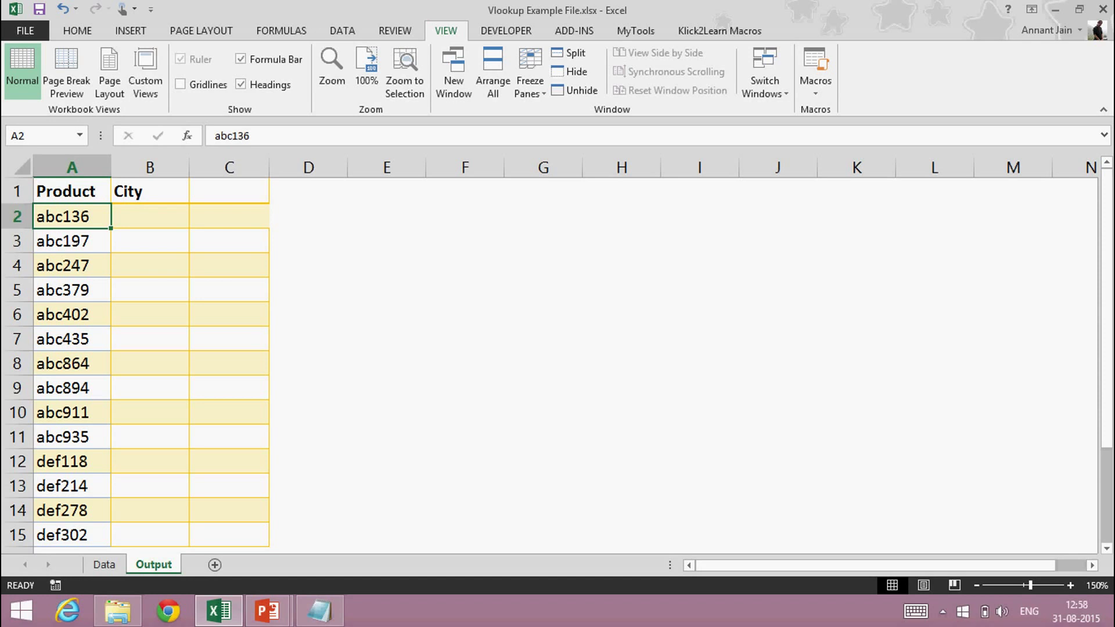
key(Right)
key(ctrl+Page_Up)
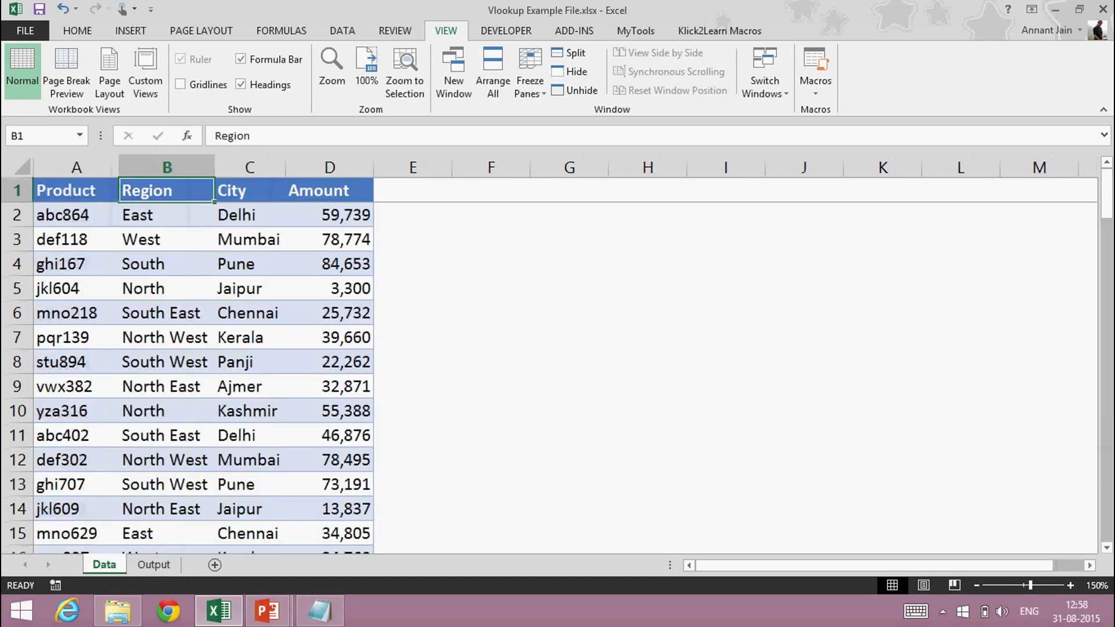
key(Left)
key(Down)
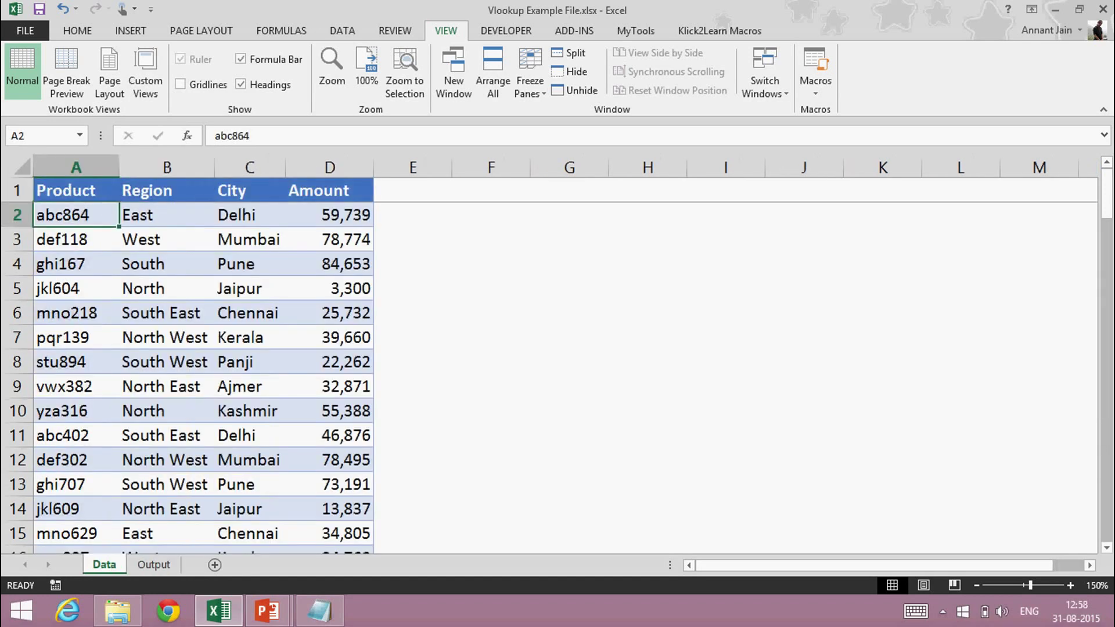
key(ctrl+Page_Down)
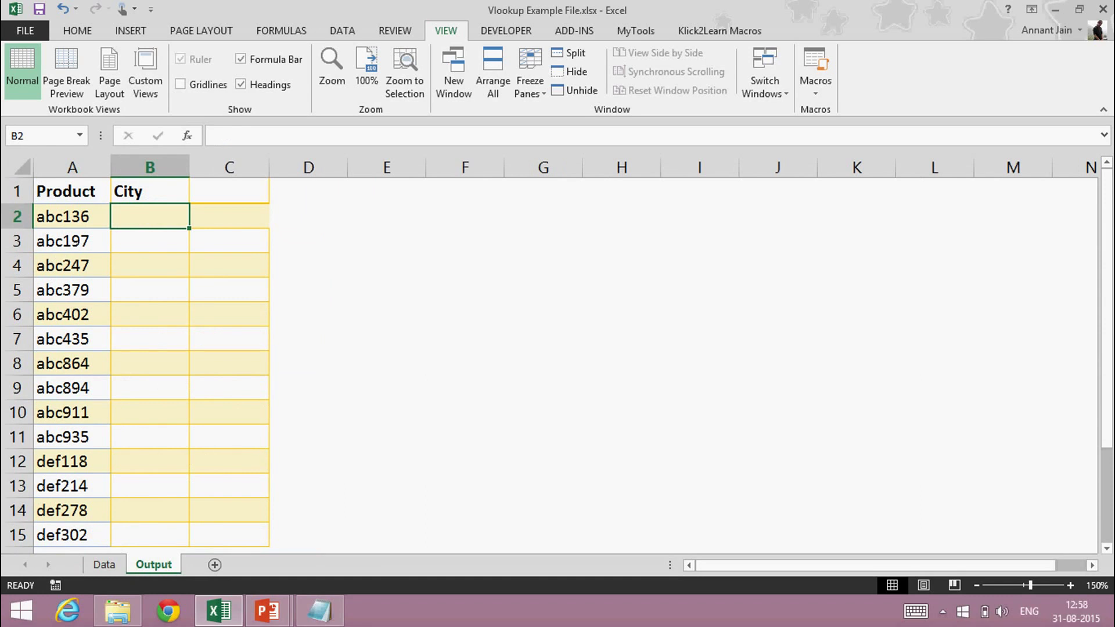
- Copy product abc136 from cell A2 of the Output sheet, find it on the Data sheet and go to its City cell
key(Left)
key(ctrl+c)
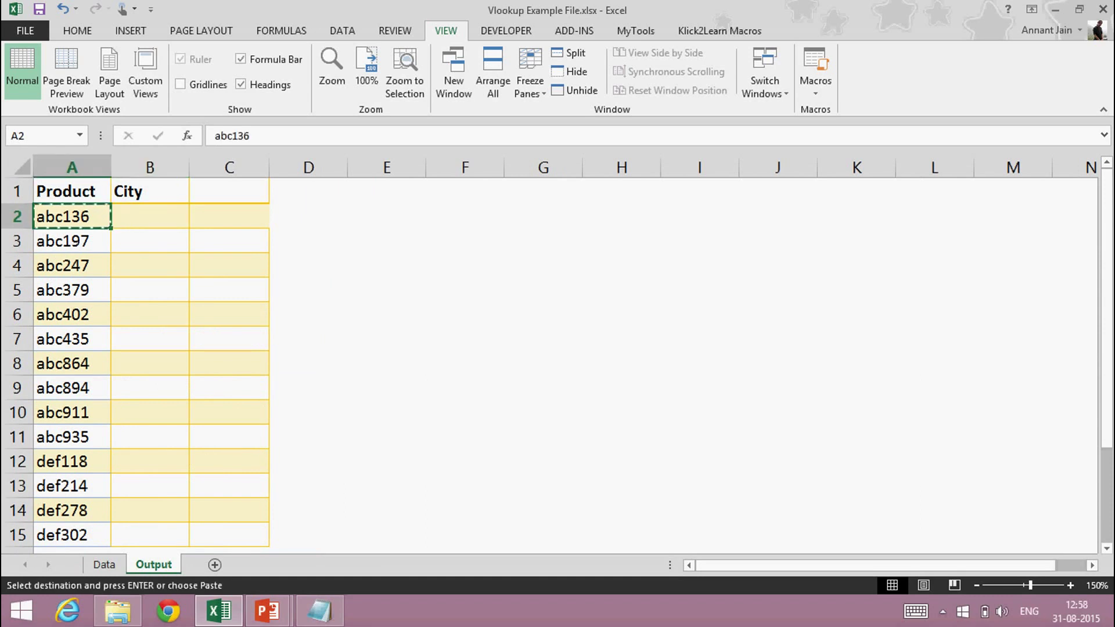
key(ctrl+Page_Up)
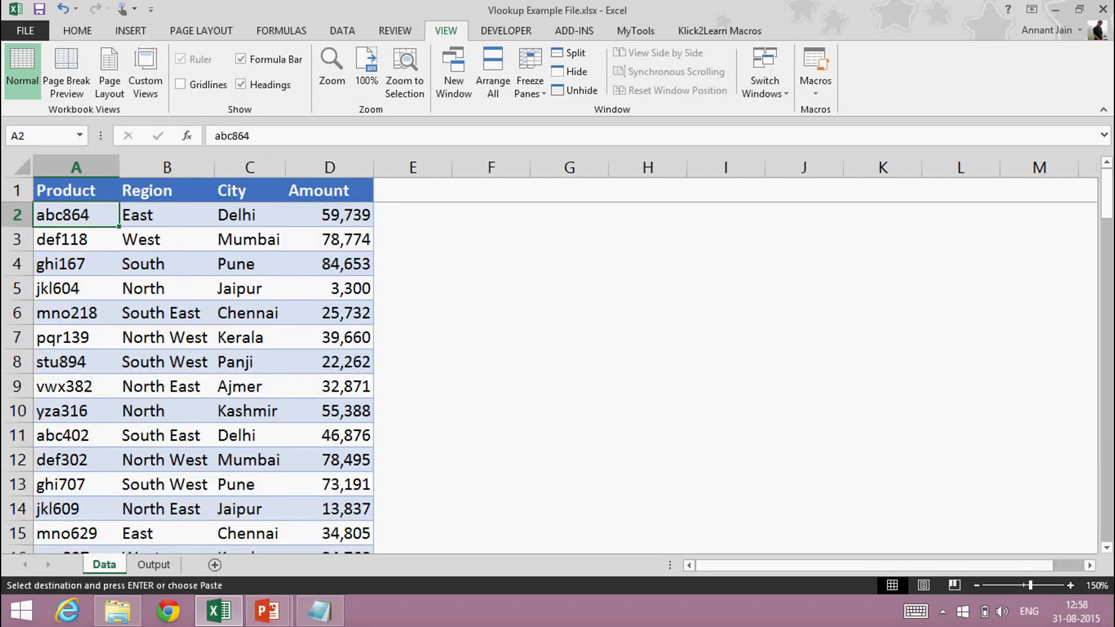
key(ctrl+f)
key(ctrl+v)
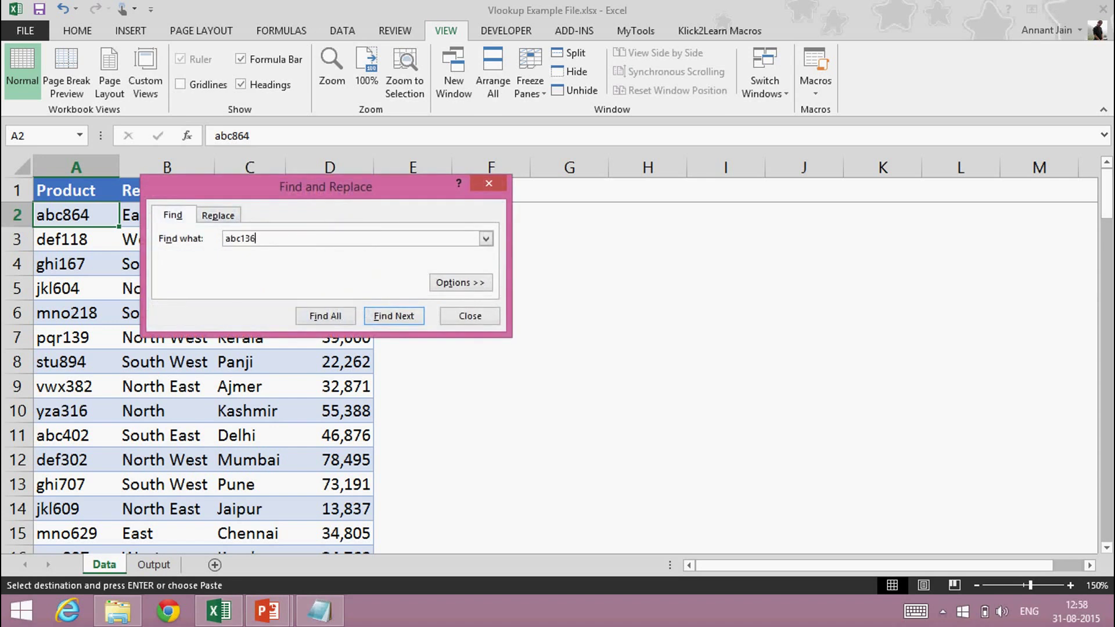
key(Return)
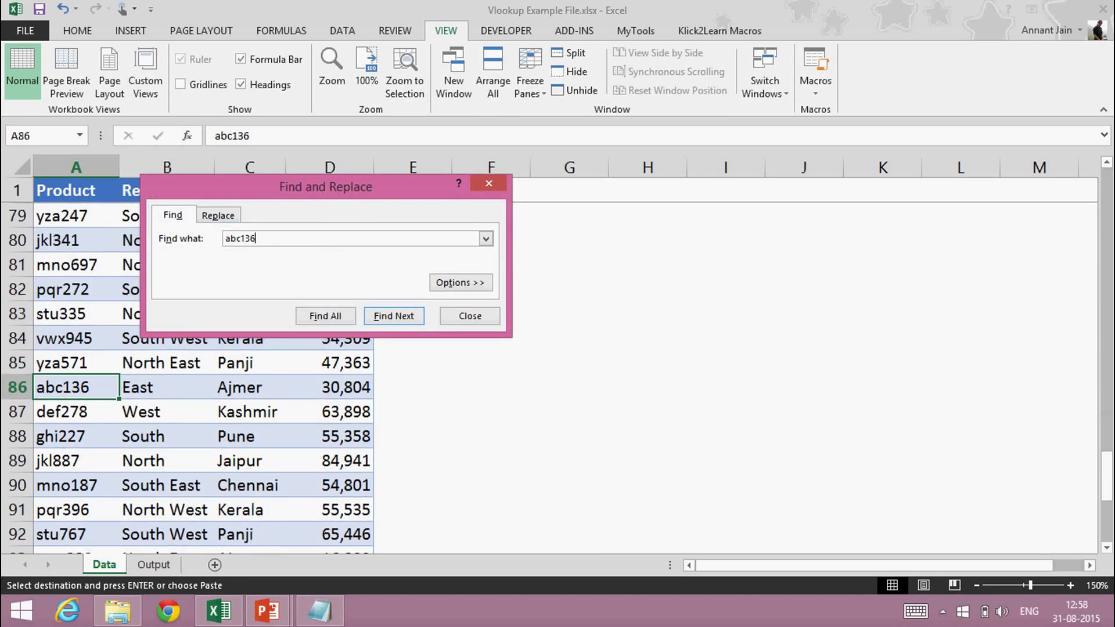
key(Escape)
key(Right)
key(Right)
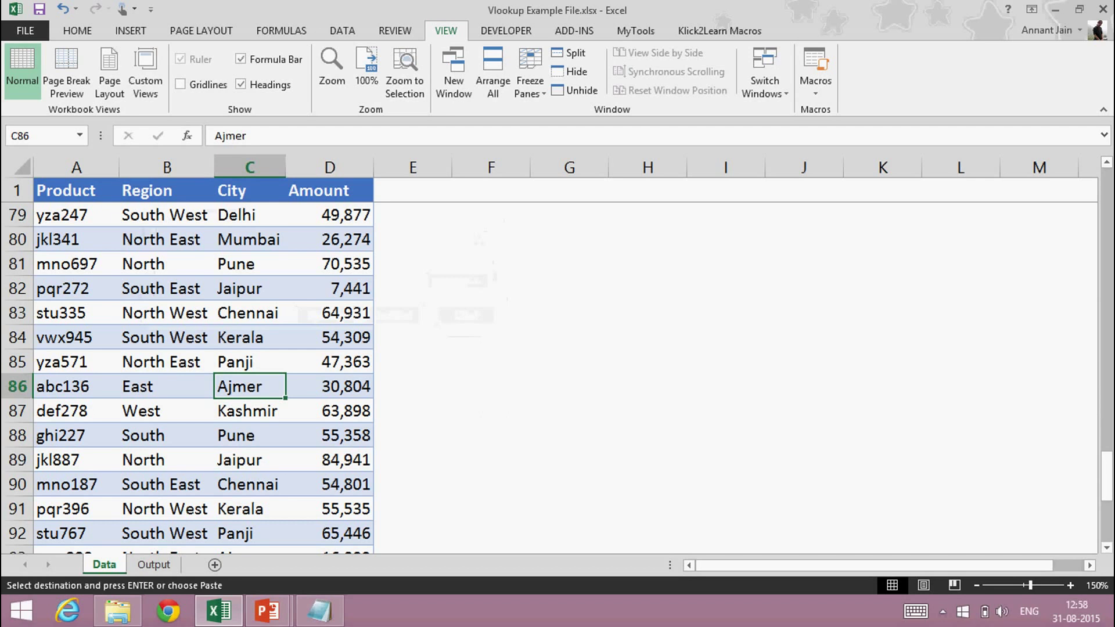
- Copy the city found for abc136 and paste it as a value into cell B2 of the Output sheet
key(ctrl+c)
key(ctrl+Page_Down)
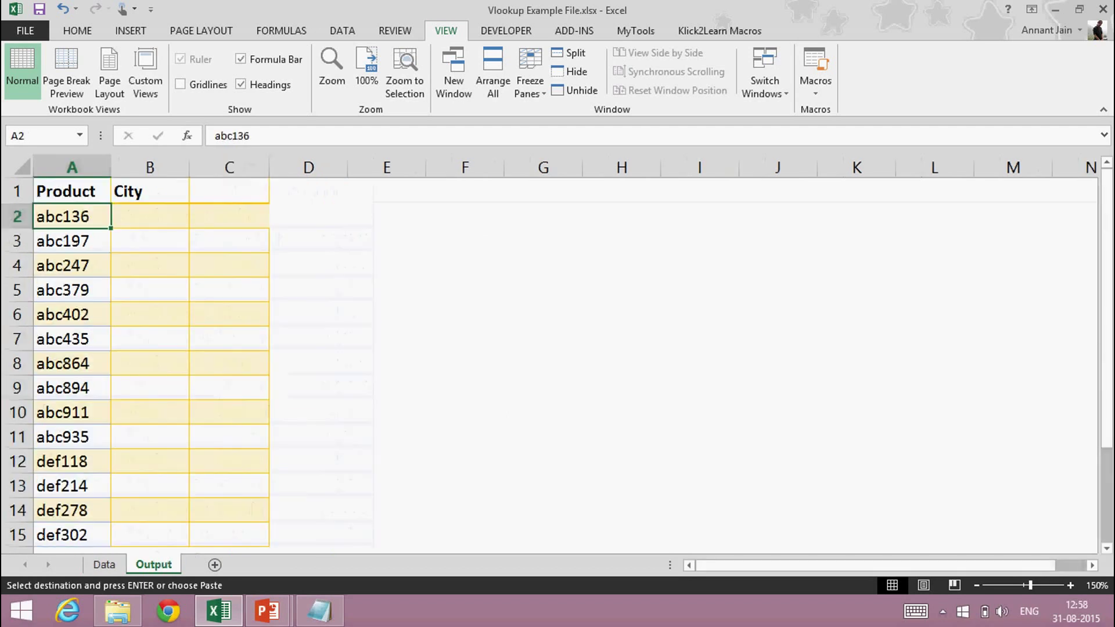
key(Right)
key(alt+e)
key(s)
key(v)
key(Return)
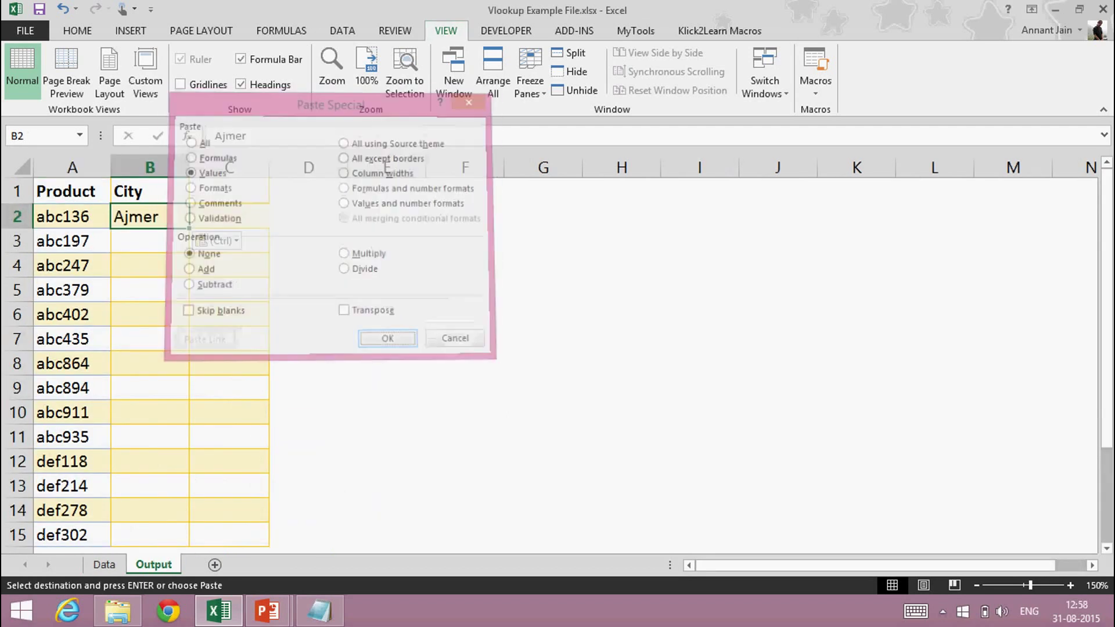
- Copy product abc197 from cell A3 of the Output sheet, find it on the Data sheet and go to its City cell
key(Down)
key(Left)
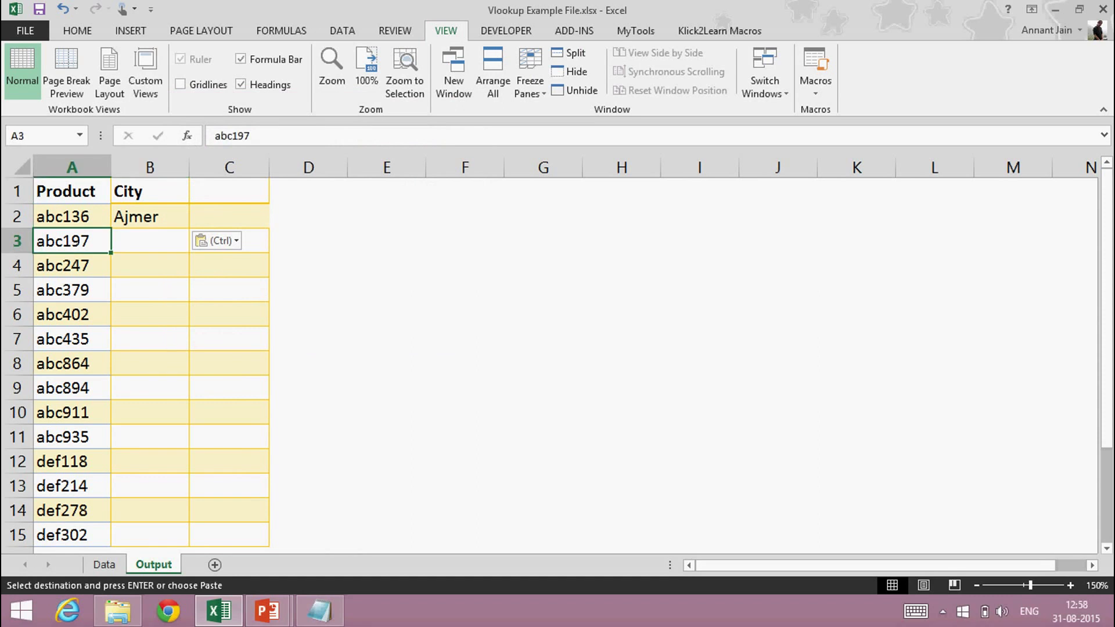
key(ctrl+c)
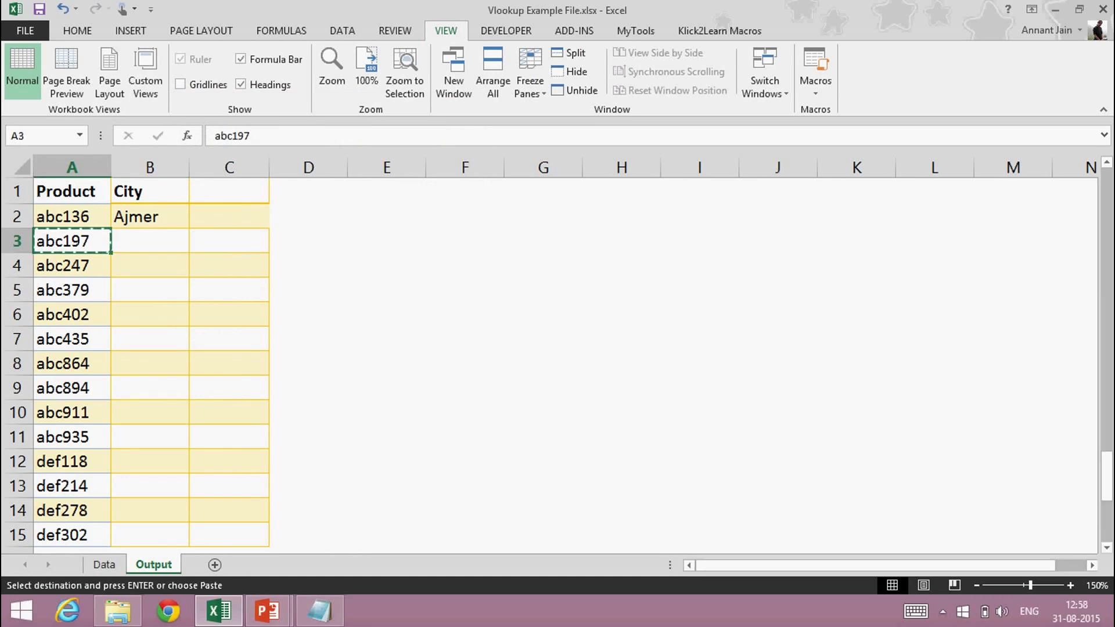
key(ctrl+Page_Up)
key(ctrl+f)
key(ctrl+v)
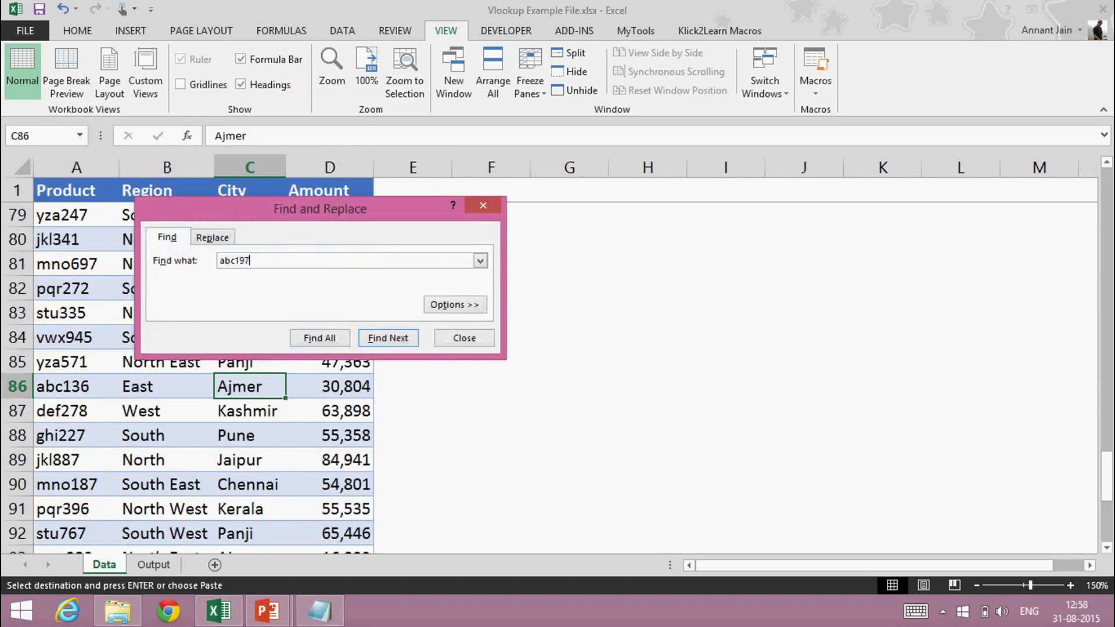
key(Return)
key(Escape)
key(Right)
key(Right)
- Copy the city found for abc197 and paste it as a value into cell B3 of the Output sheet
key(ctrl+c)
key(ctrl+Page_Down)
key(Right)
key(ctrl+alt+v)
key(v)
key(Return)
- Clear the manually pasted cities from cells B2:B3 of the Output sheet
key(Left)
key(Down)
key(Down)
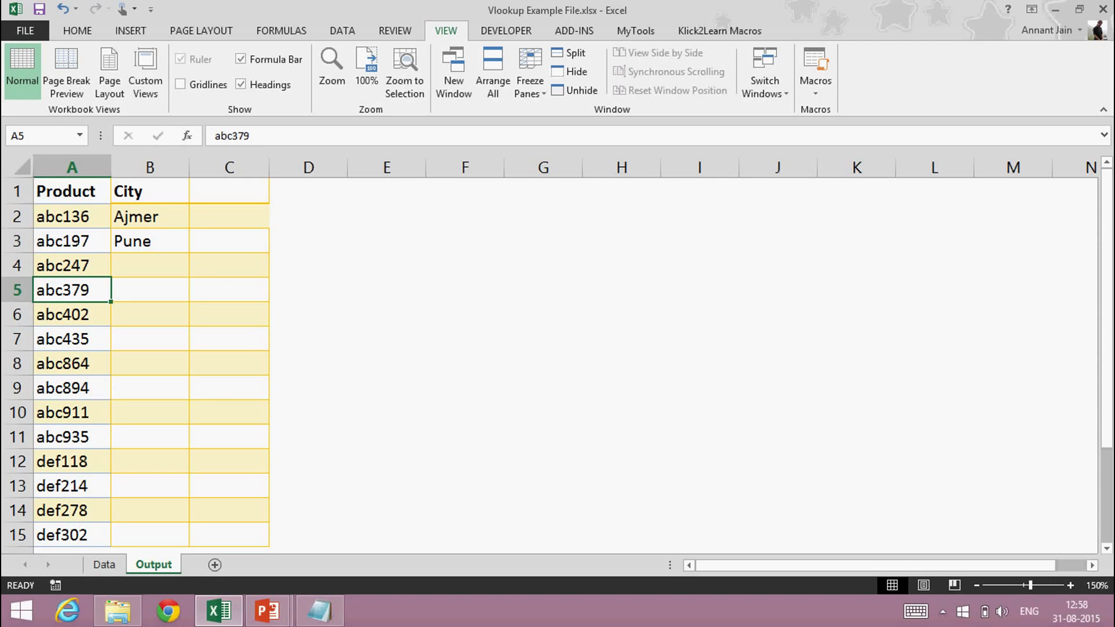
key(ctrl+Down)
key(ctrl+Up)
key(Down)
key(Right)
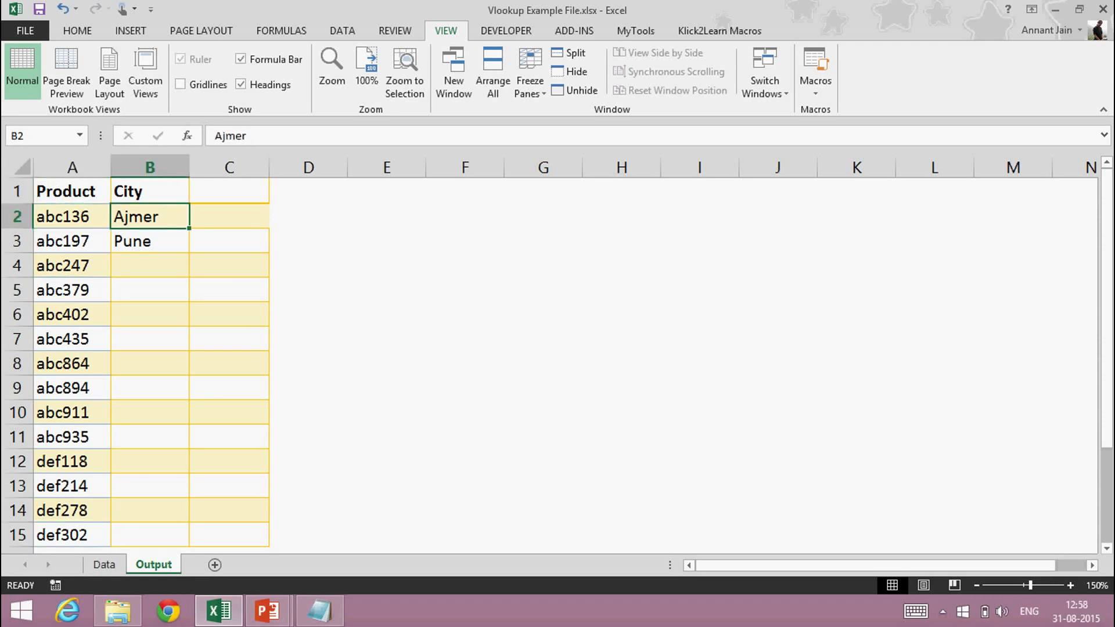
key(shift+Down)
key(Delete)
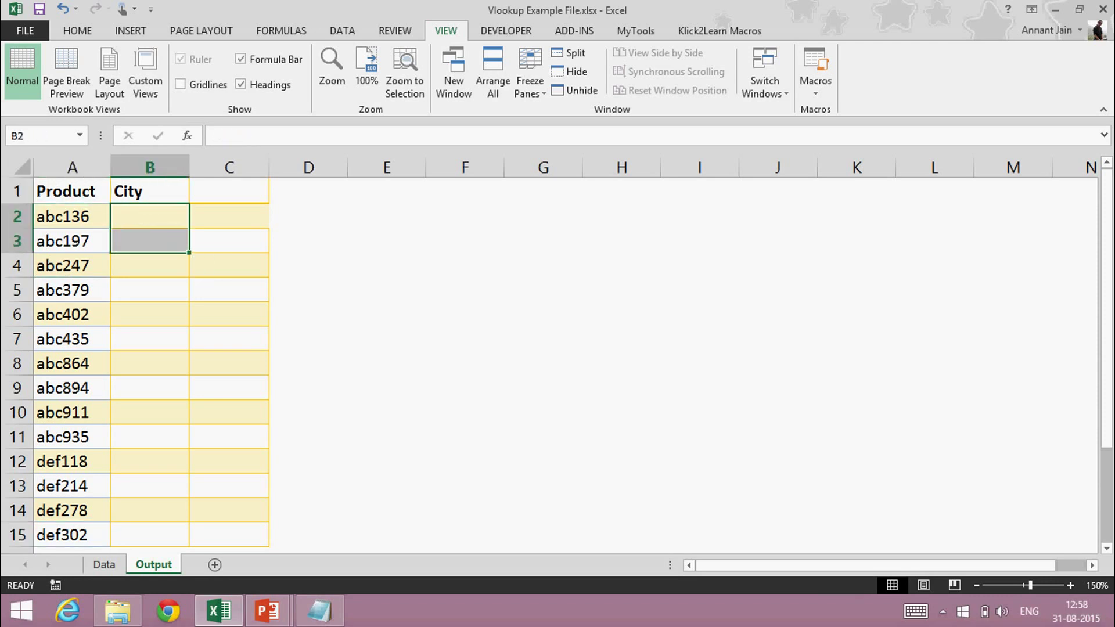
- Check the product list in column A of the Output sheet down to its last row
key(Left)
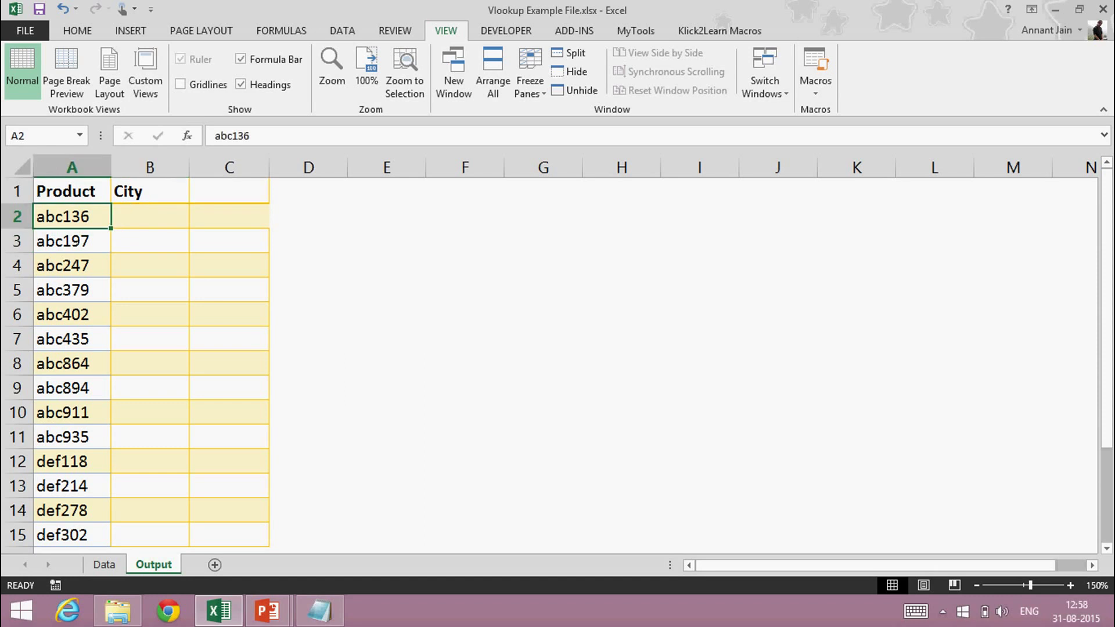
key(ctrl+Down)
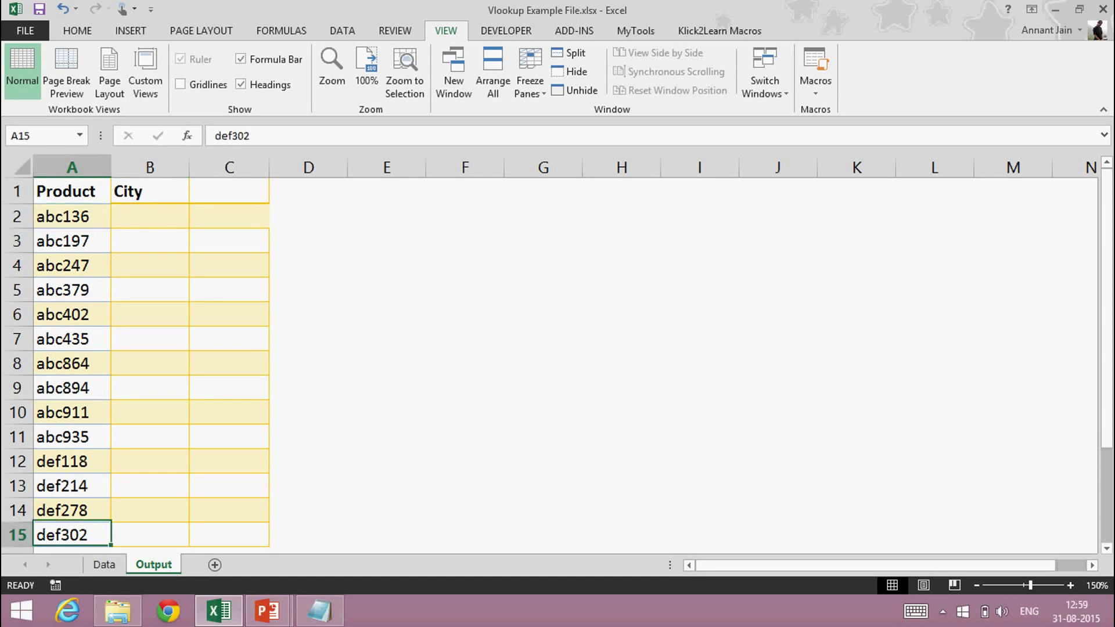
key(Up)
key(Down)
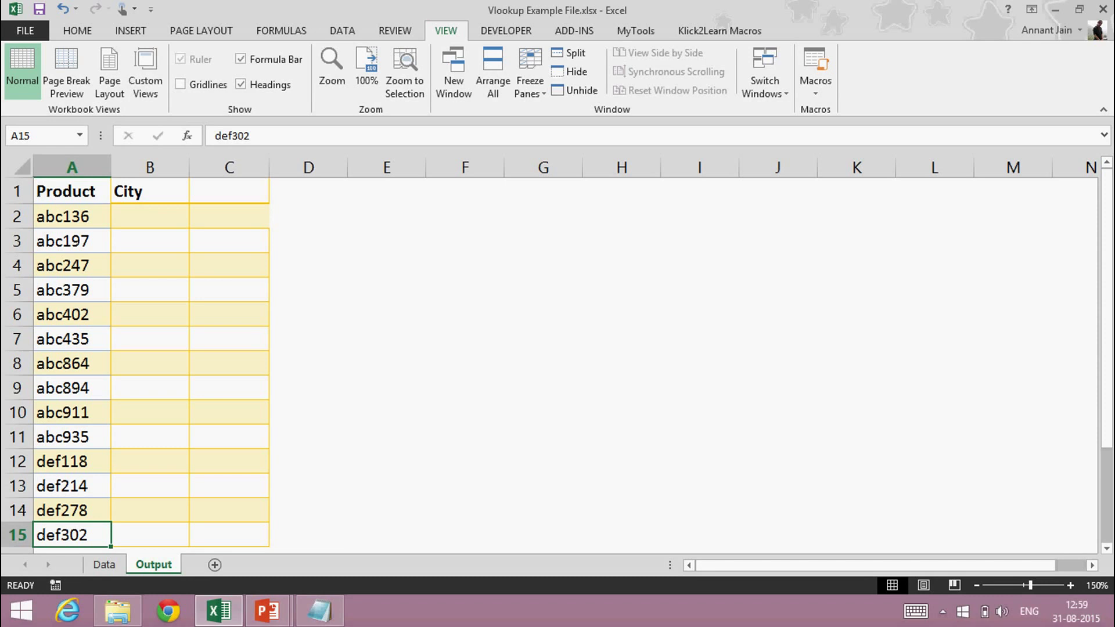
key(Up)
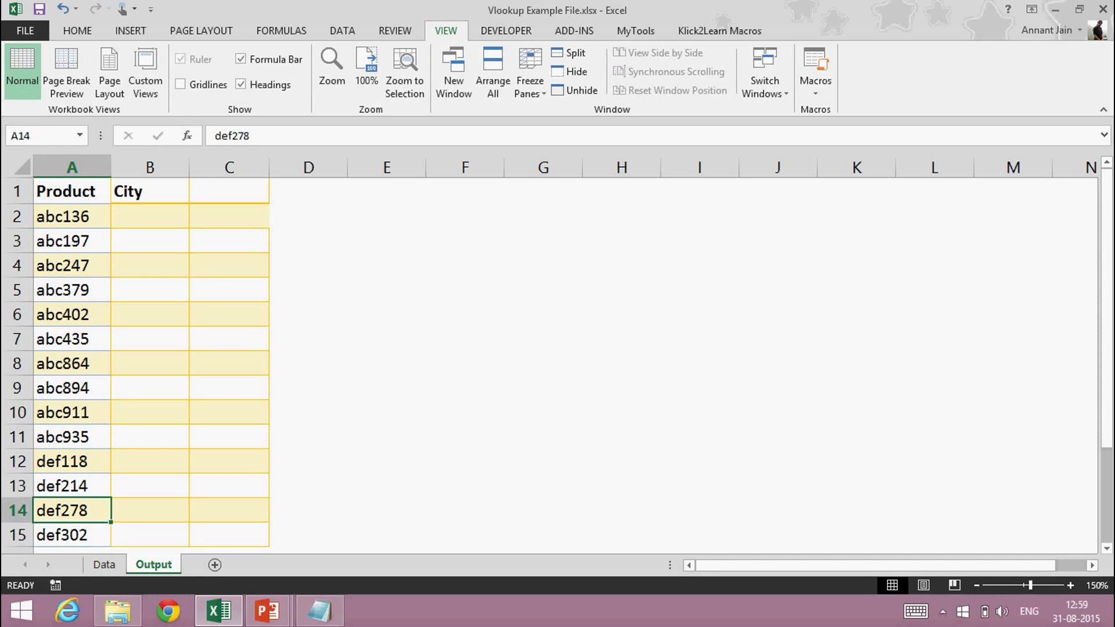
- Start a VLOOKUP formula in cell B2 of the Output sheet with product cell A2 as the lookup value
key(ctrl+Home)
key(Right)
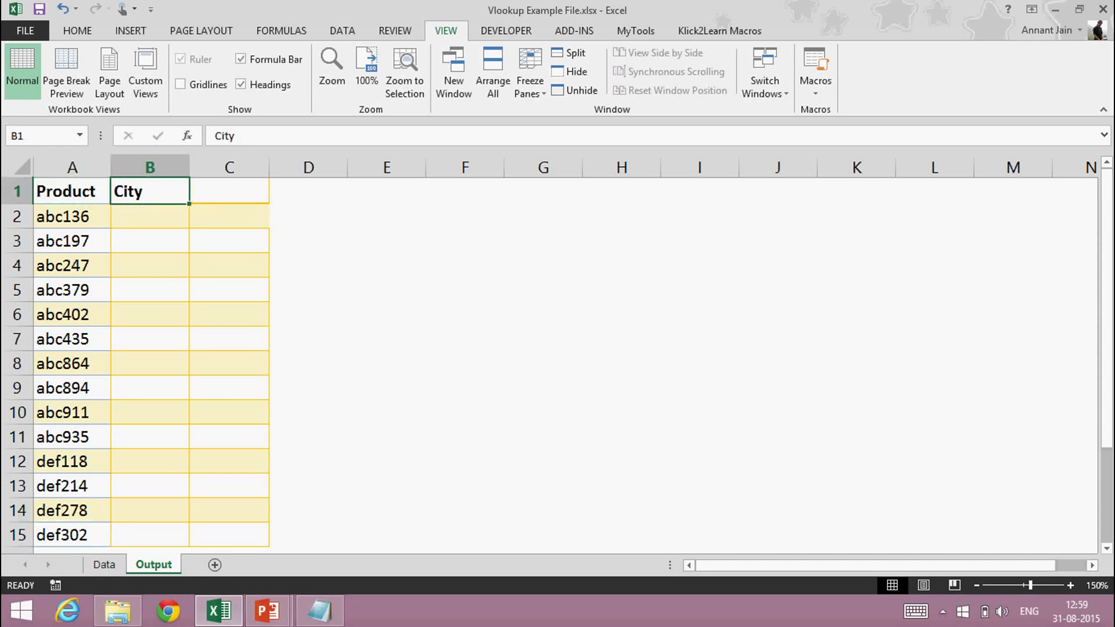
key(Down)
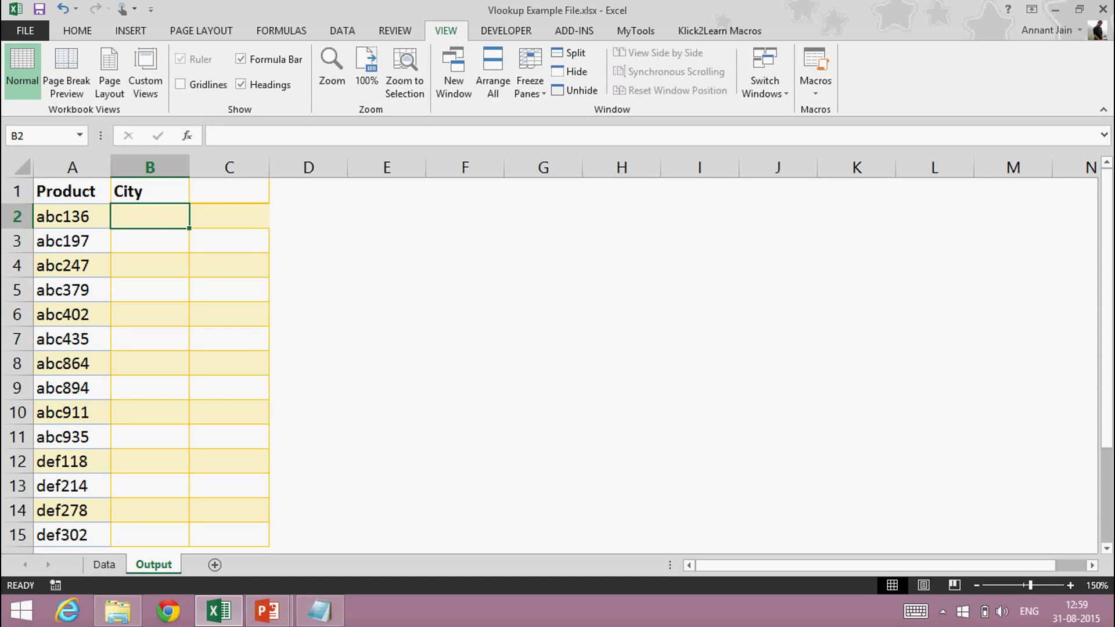
text(=)
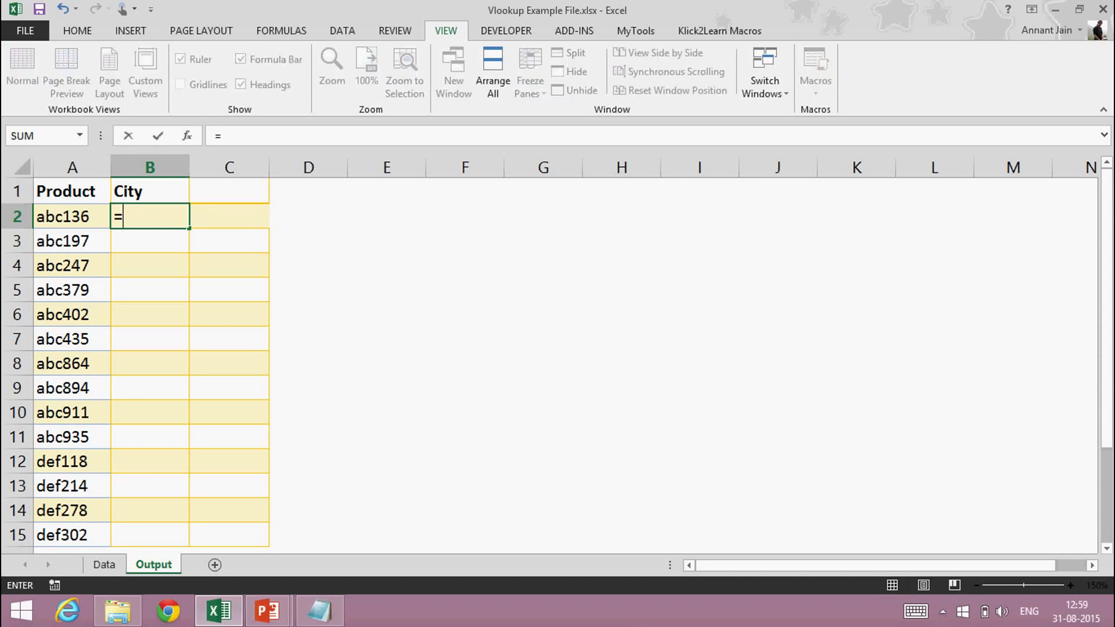
text(vloo)
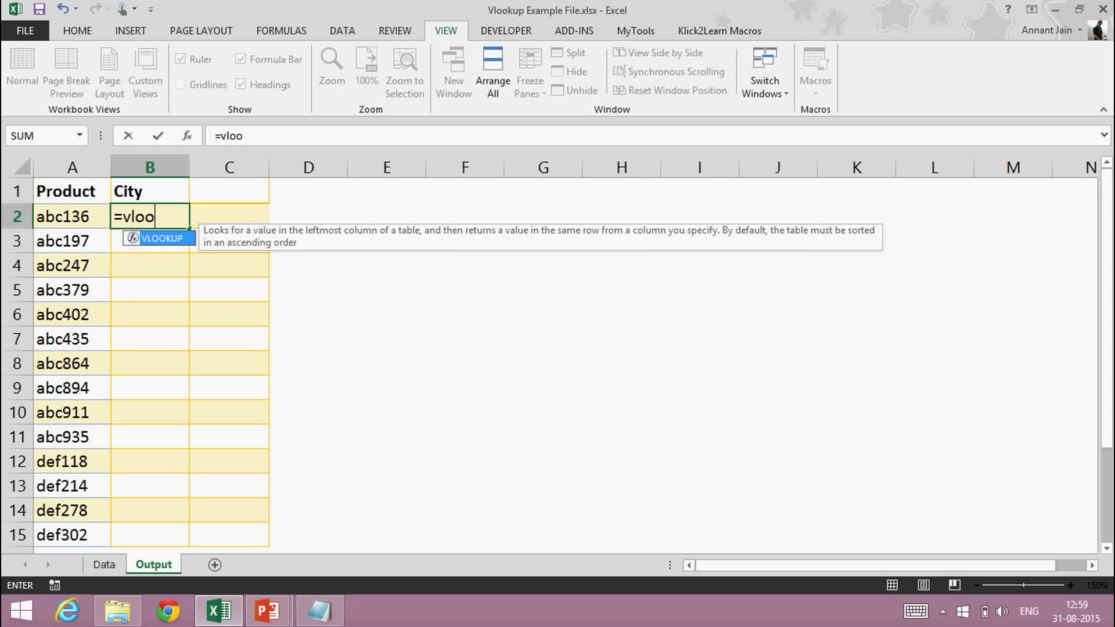
text(kup()
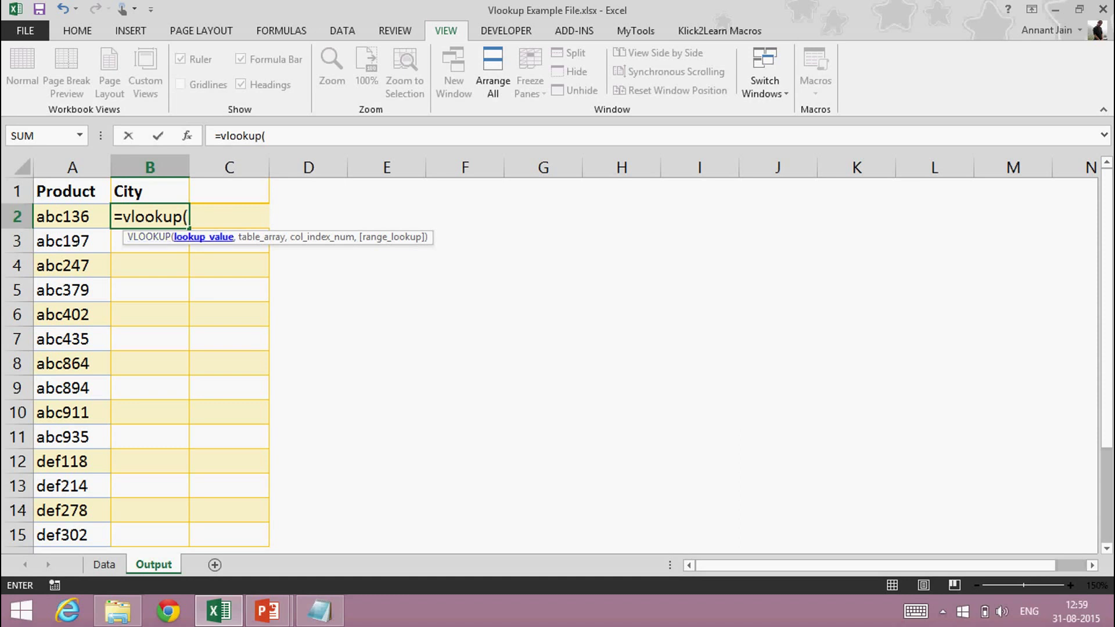
drag(262, 237, 309, 274)
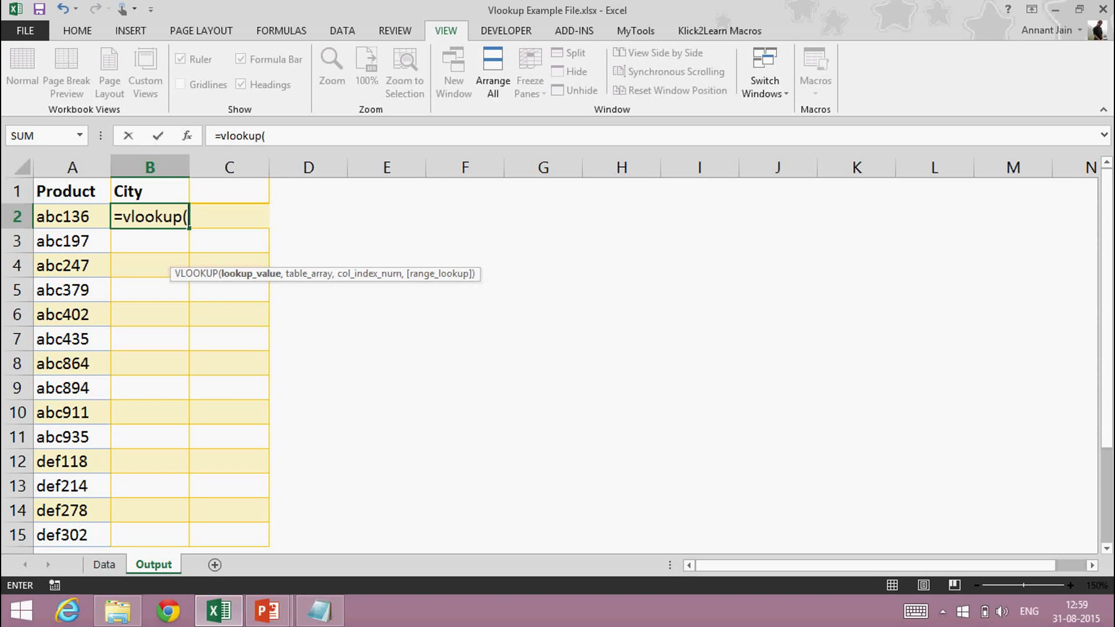
click(72, 217)
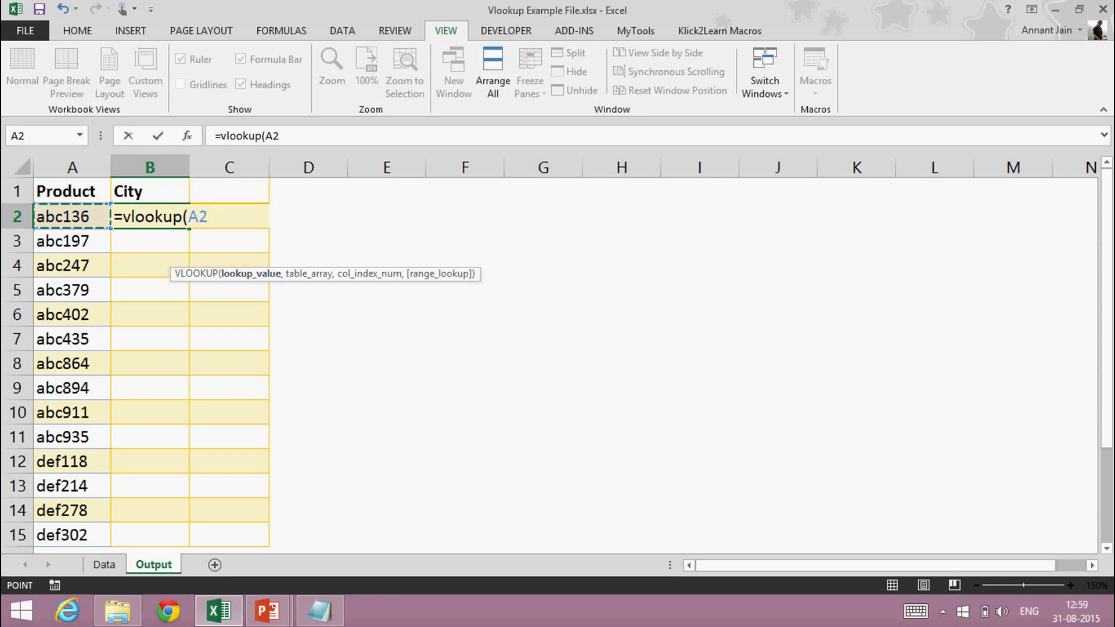
text(,)
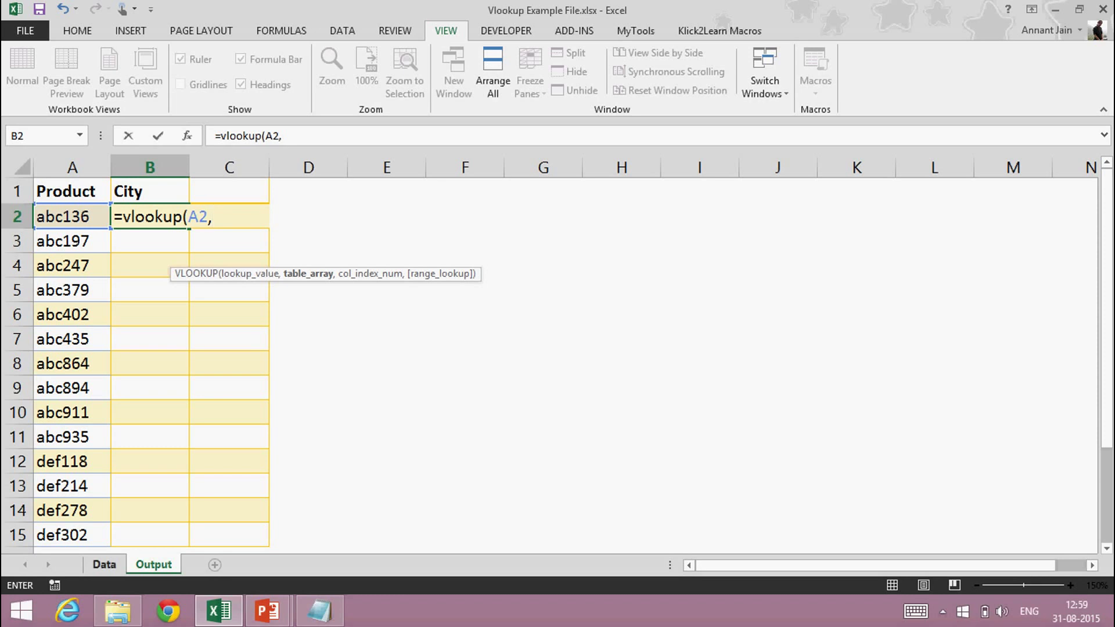
- Set the formula's table array to the absolute range $A$1:$D$100 on the Data sheet
click(104, 565)
click(76, 191)
scroll(191, 372, up, 4)
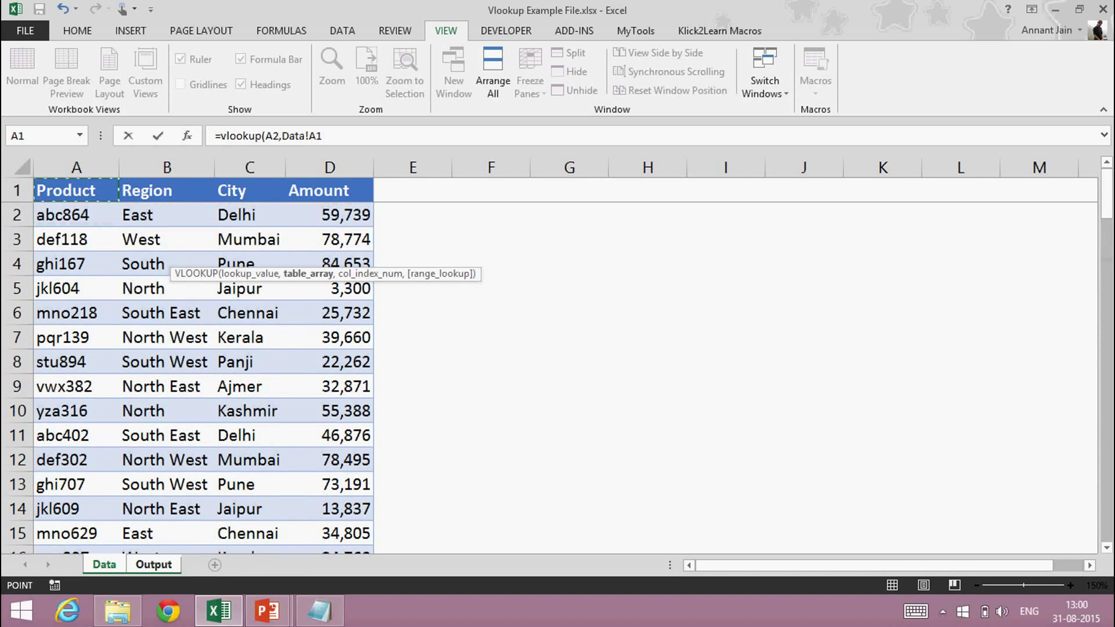
key(shift+Right)
key(shift+Right)
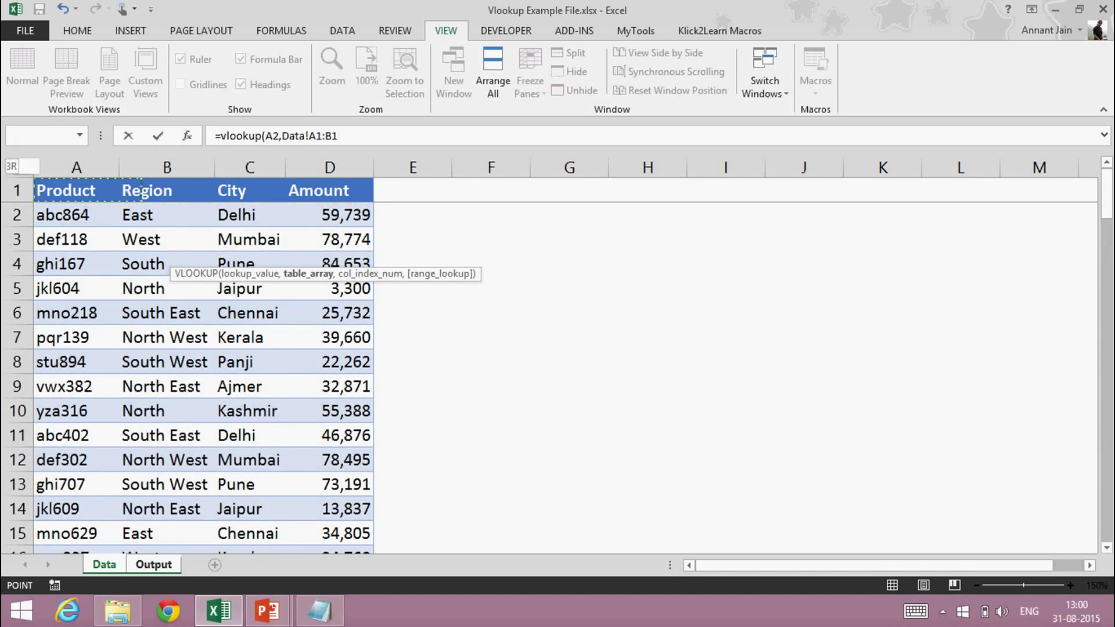
drag(279, 192, 371, 546)
key(F4)
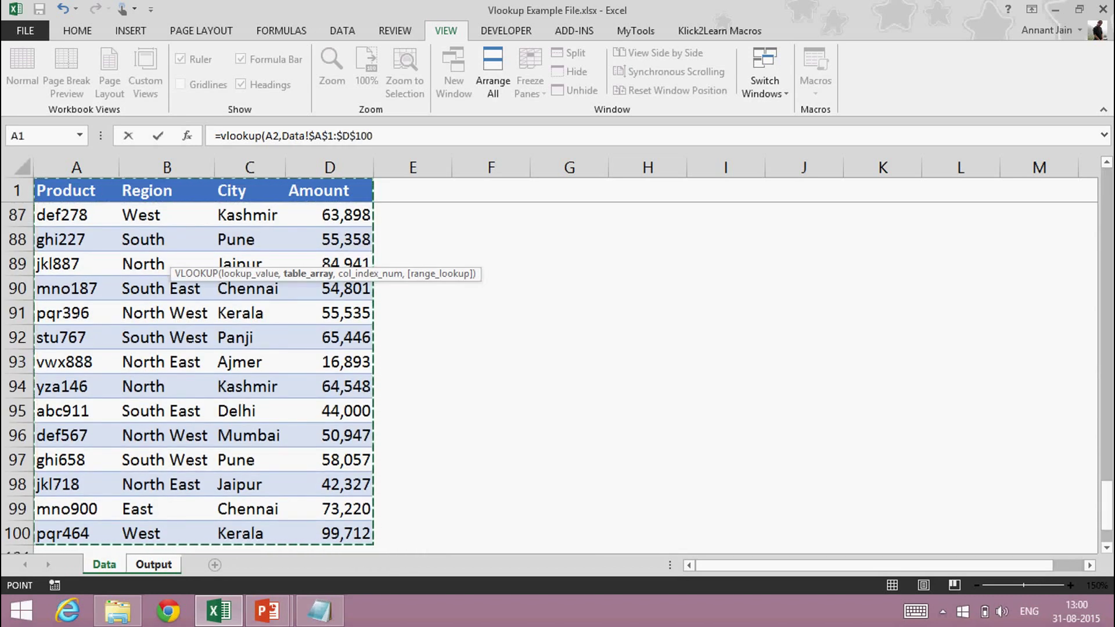
text(,)
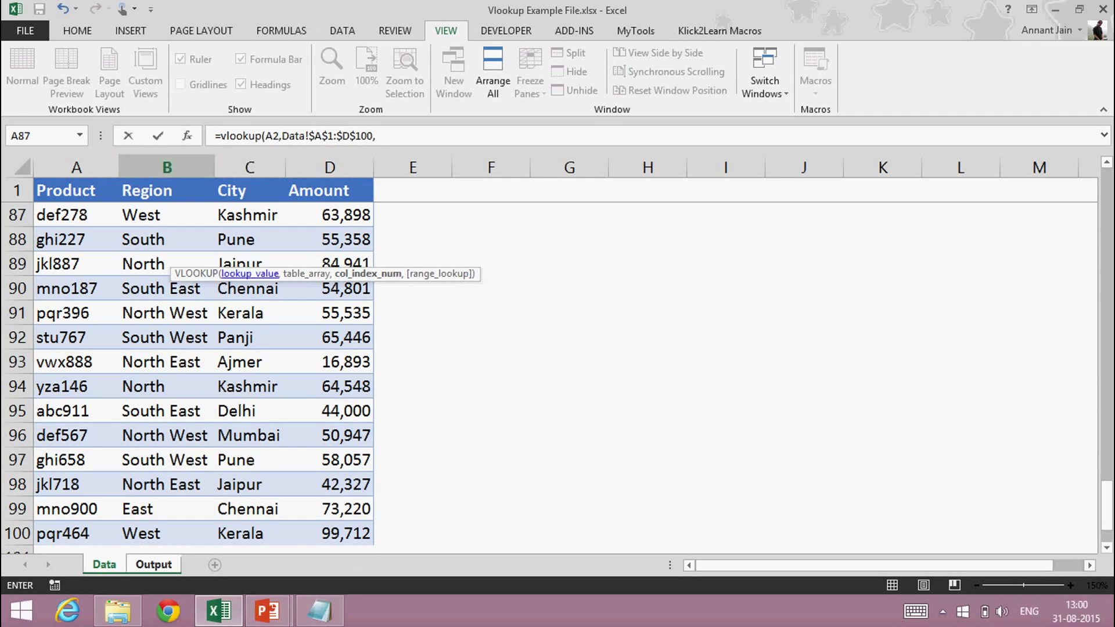
- Complete the VLOOKUP with column index 3 and FALSE for an exact match, and enter the formula
drag(333, 274, 544, 244)
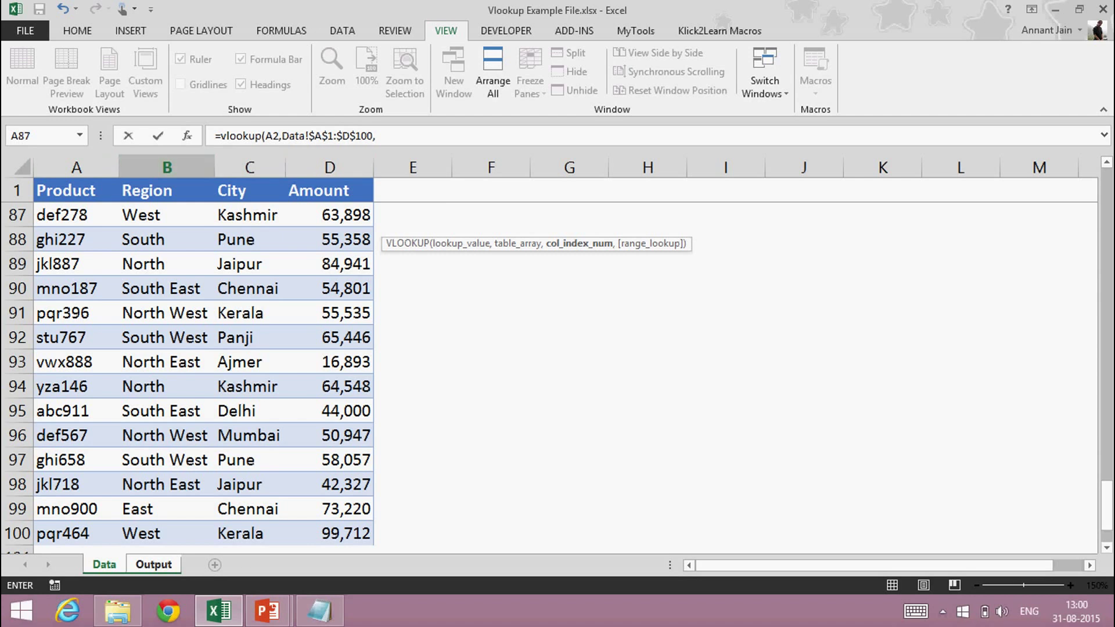
text(3,)
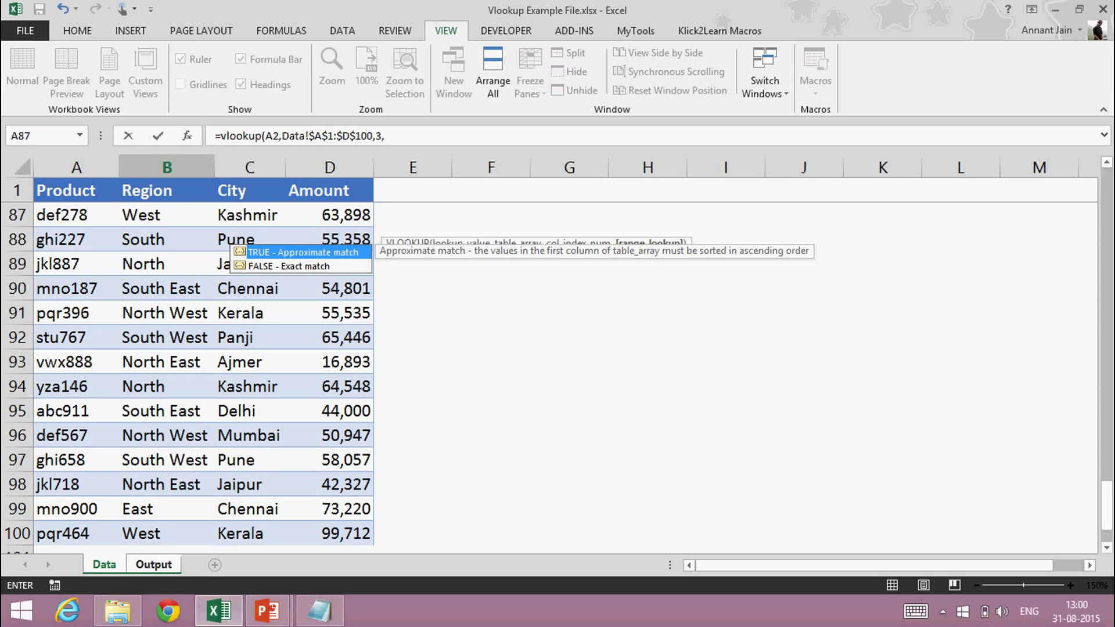
text(false)
key(BackSpace)
key(BackSpace)
key(BackSpace)
key(BackSpace)
text(0)
key(BackSpace)
text(fale)
key(BackSpace)
text(se))
key(Return)
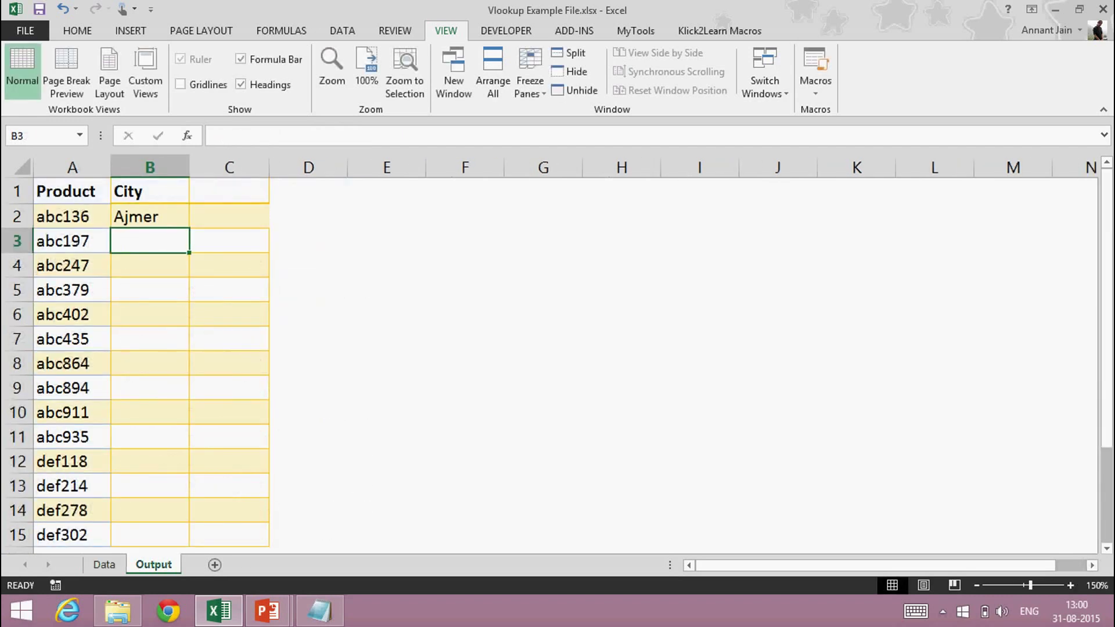
- Copy the VLOOKUP formula in cell B2 of the Output sheet
key(Up)
key(Left)
key(Right)
key(Left)
key(Right)
key(ctrl+c)
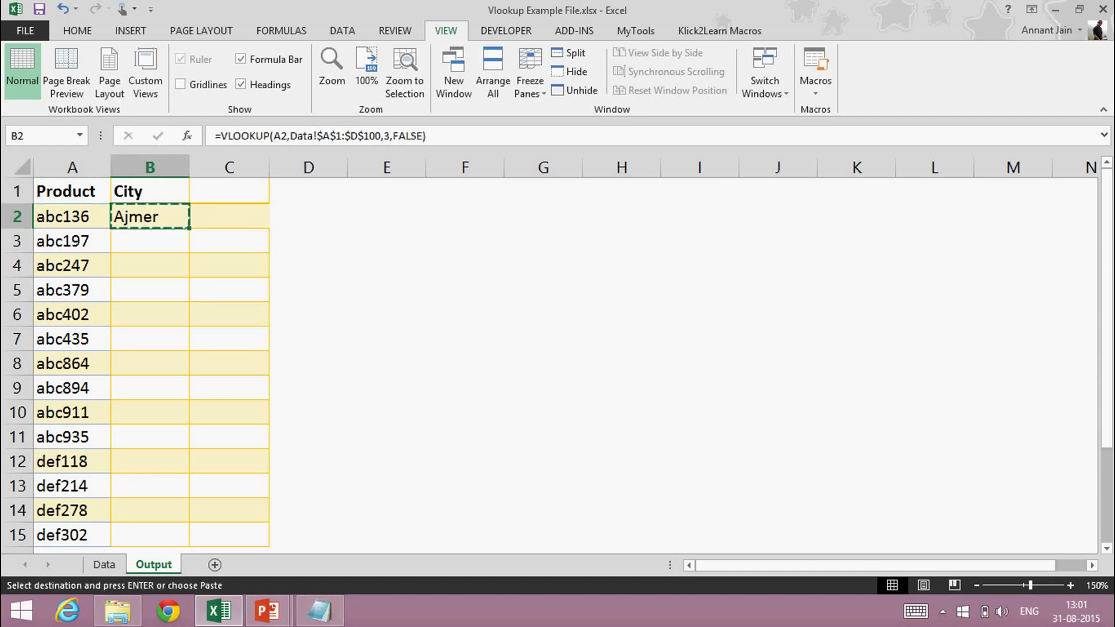
- Paste the copied VLOOKUP as formulas only into the City column, cells B2:B15, down to the last product
key(Left)
key(ctrl+Down)
key(Right)
key(ctrl+shift+Up)
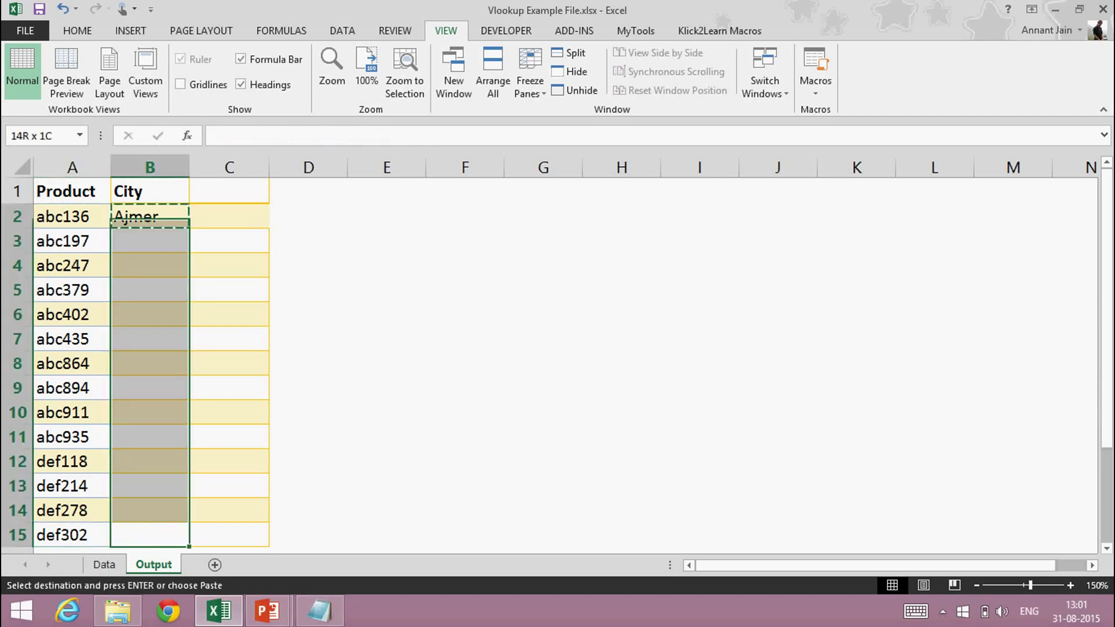
key(alt+e)
key(s)
key(f)
key(Return)
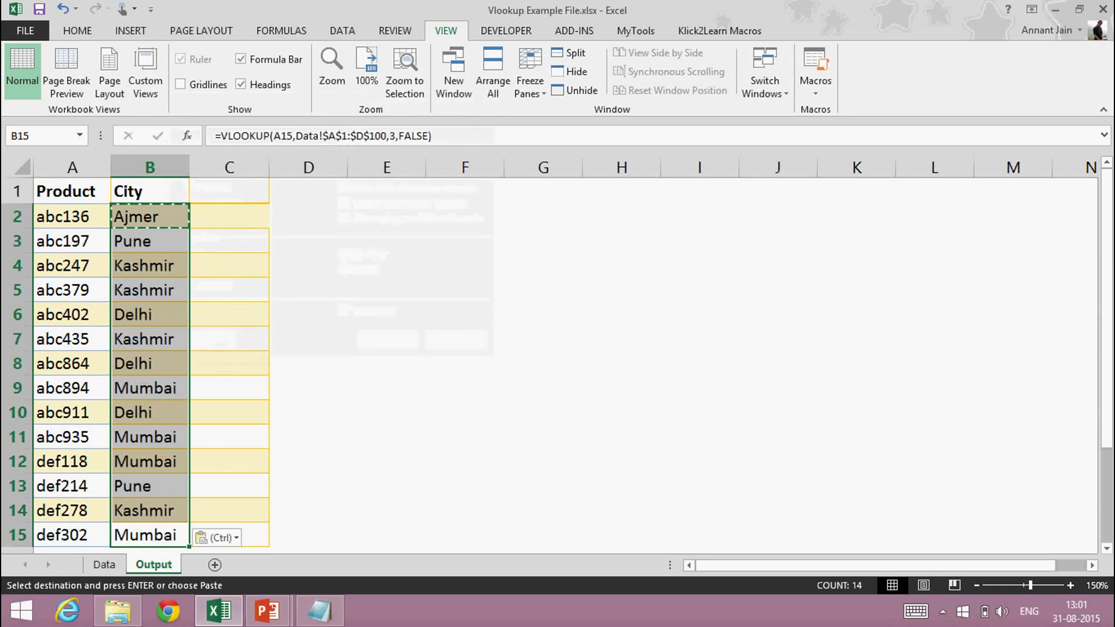
key(Up)
key(Down)
key(Escape)
- Check the filled cities against their products from row 2 down to row 15 of the Output sheet
key(ctrl+Up)
key(Down)
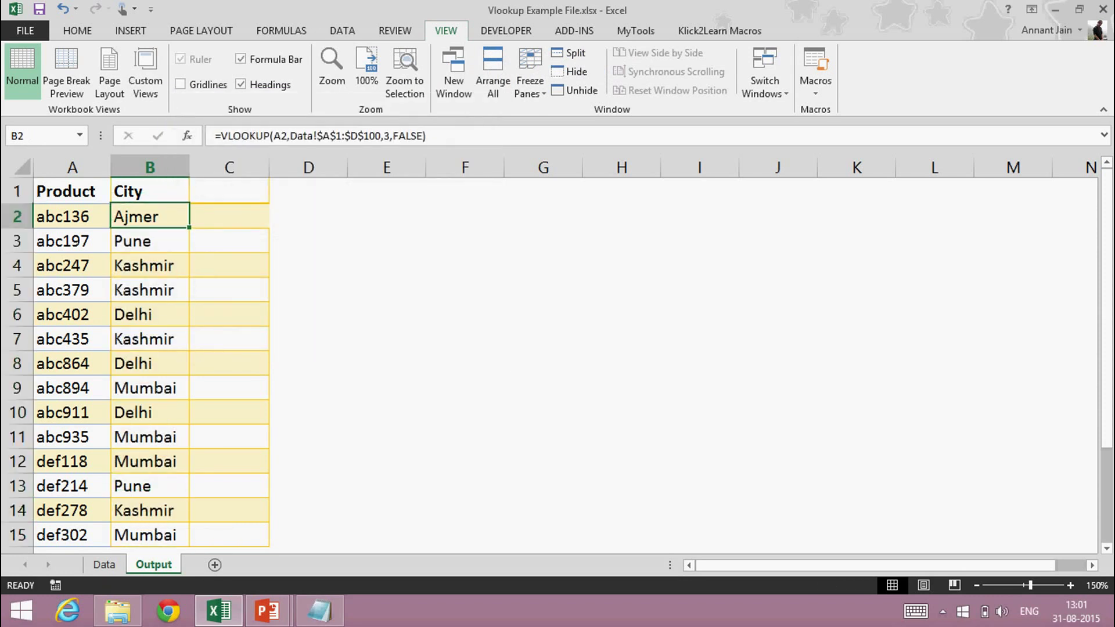
key(Down)
key(Left)
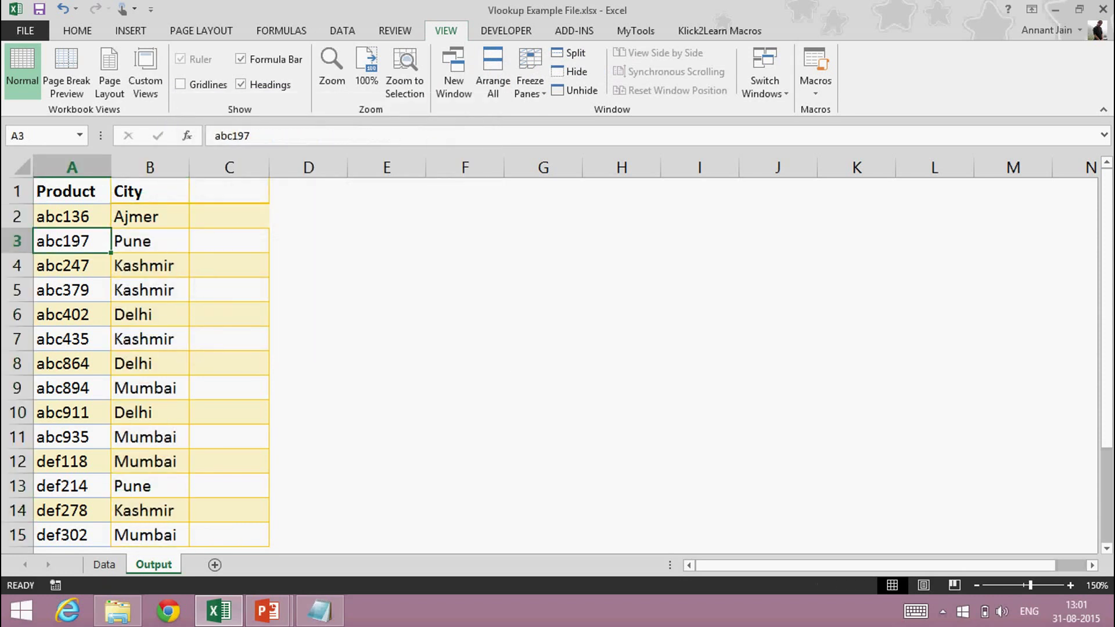
key(Down)
key(Down)
key(Down)
key(Down)
key(Down)
key(Right)
key(Left)
key(ctrl+Down)
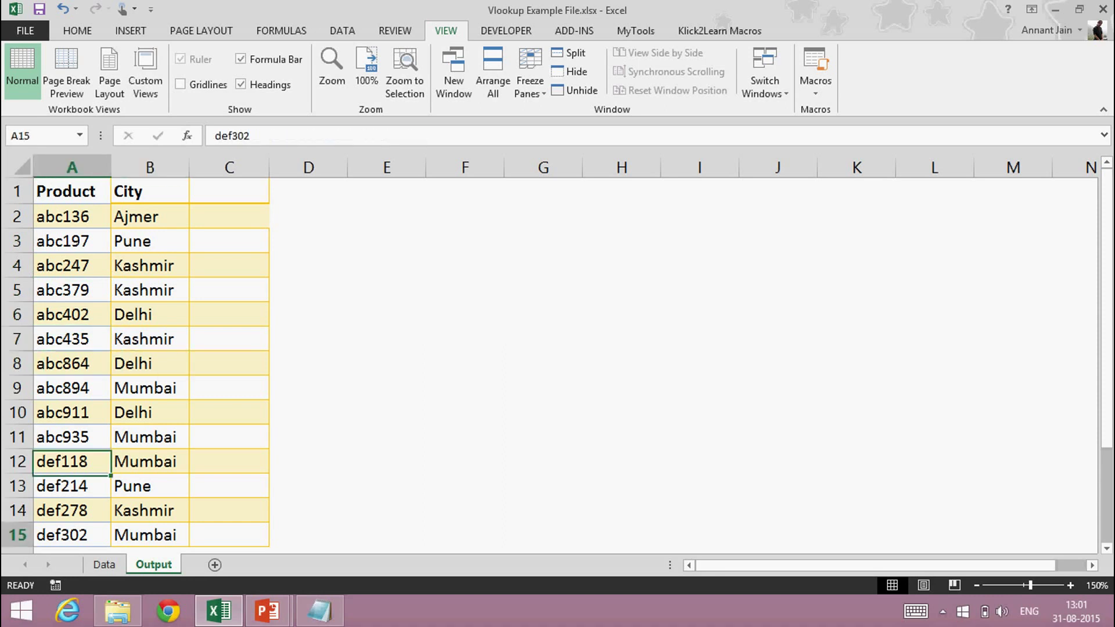
key(ctrl+Up)
key(Right)
key(Down)
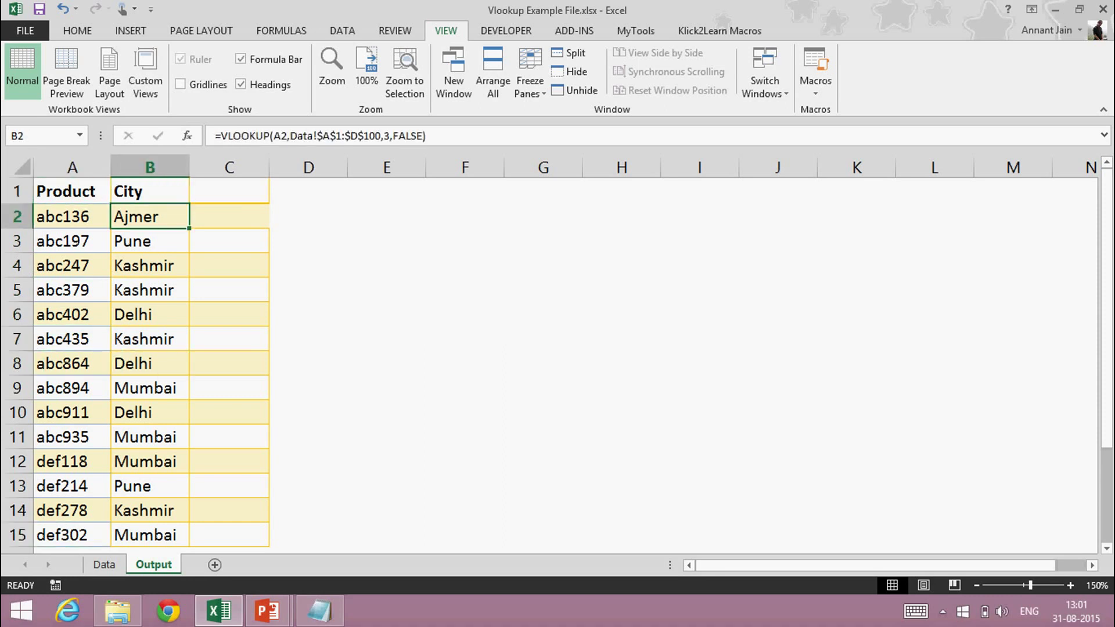
- Review the lookup value A2 in cell B2's formula, and view the matching Product column on the Data sheet
key(F2)
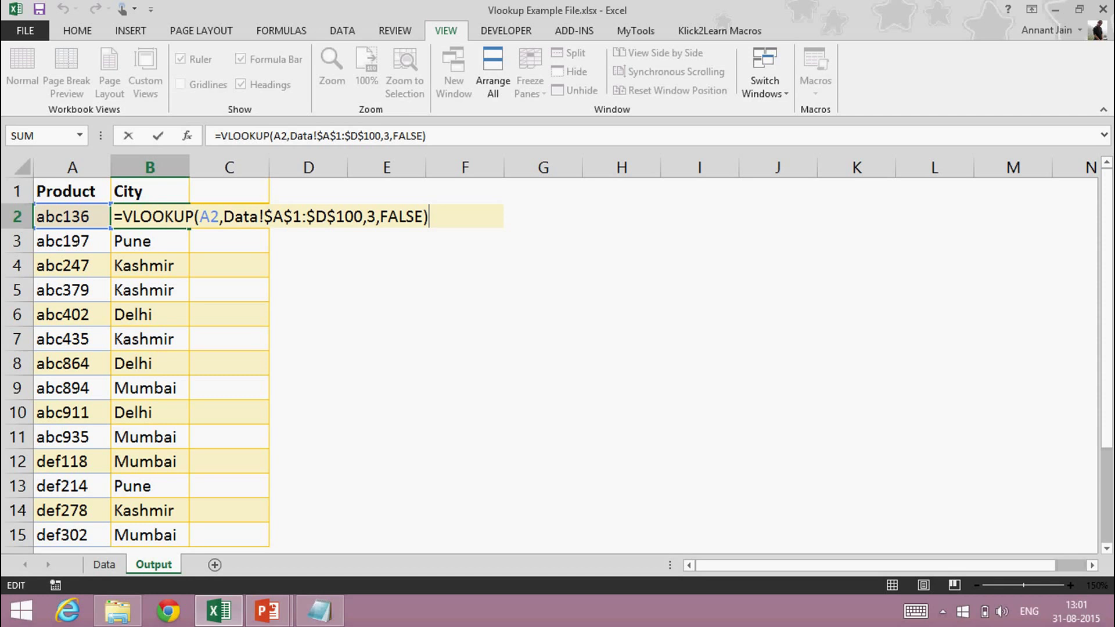
key(Left)
key(Left)
key(Left)
key(Left)
key(Left)
key(Left)
key(Left)
key(Left)
key(Left)
key(Left)
key(Left)
key(Left)
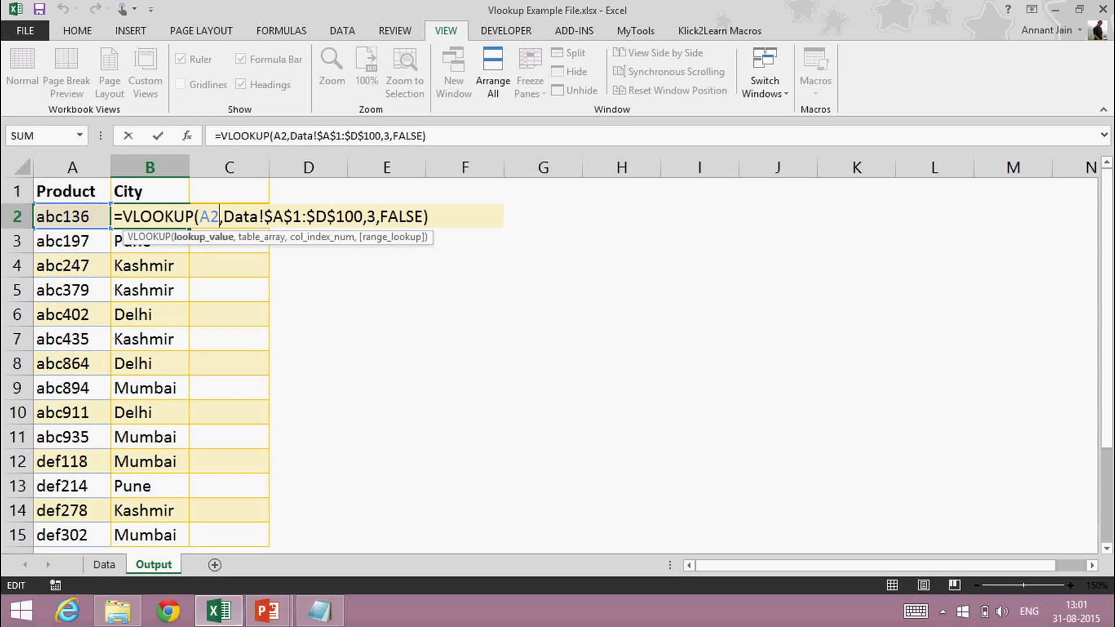
key(Escape)
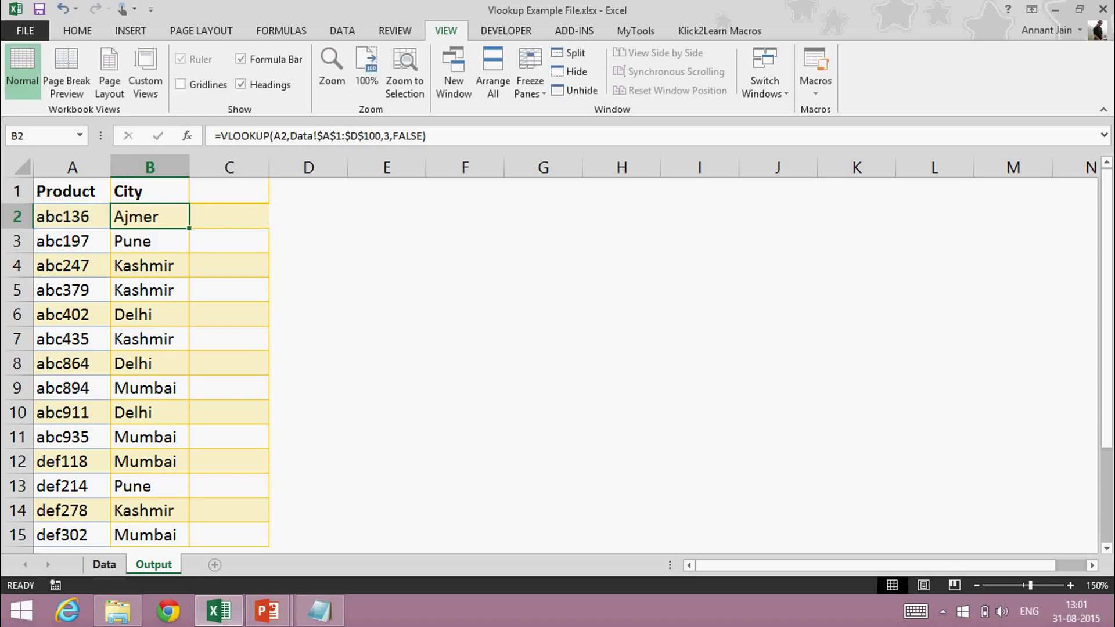
key(ctrl+Page_Up)
key(ctrl+Up)
key(ctrl+Left)
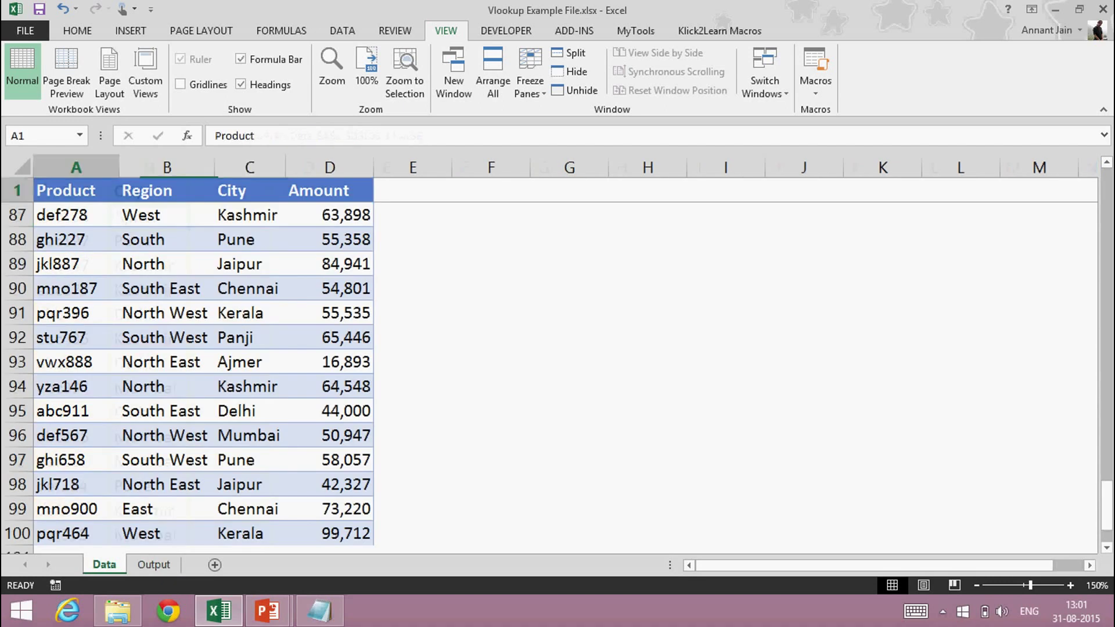
key(Down)
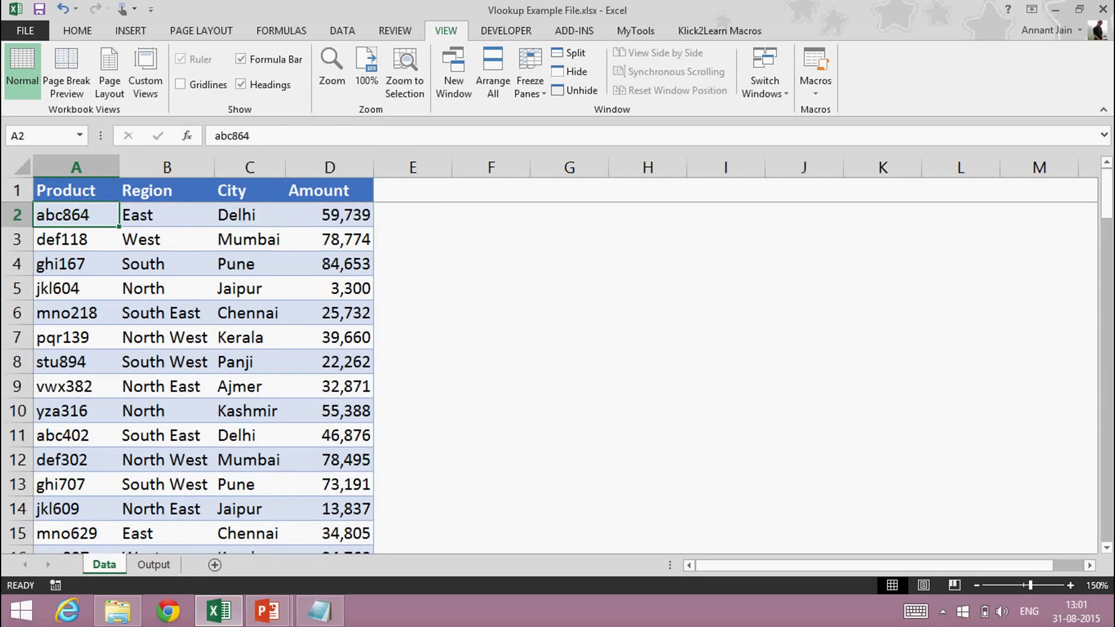
- Examine the table array argument Data!$A$1:$D$100 inside the VLOOKUP formula in cell B2 of the Output sheet
key(ctrl+Page_Down)
key(F2)
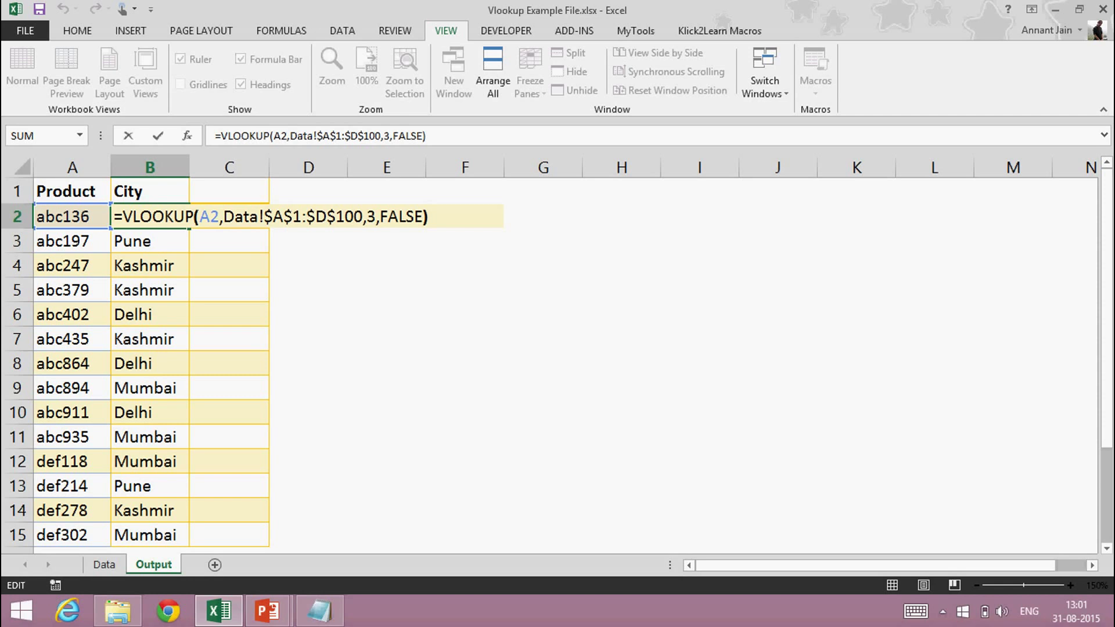
key(Left)
key(Left)
key(Left)
key(Left)
key(Left)
key(Left)
key(Left)
key(Left)
key(Left)
key(shift+Left)
key(shift+Left)
key(shift+Left)
key(shift+Left)
key(shift+Left)
key(shift+Left)
key(shift+Left)
key(shift+Left)
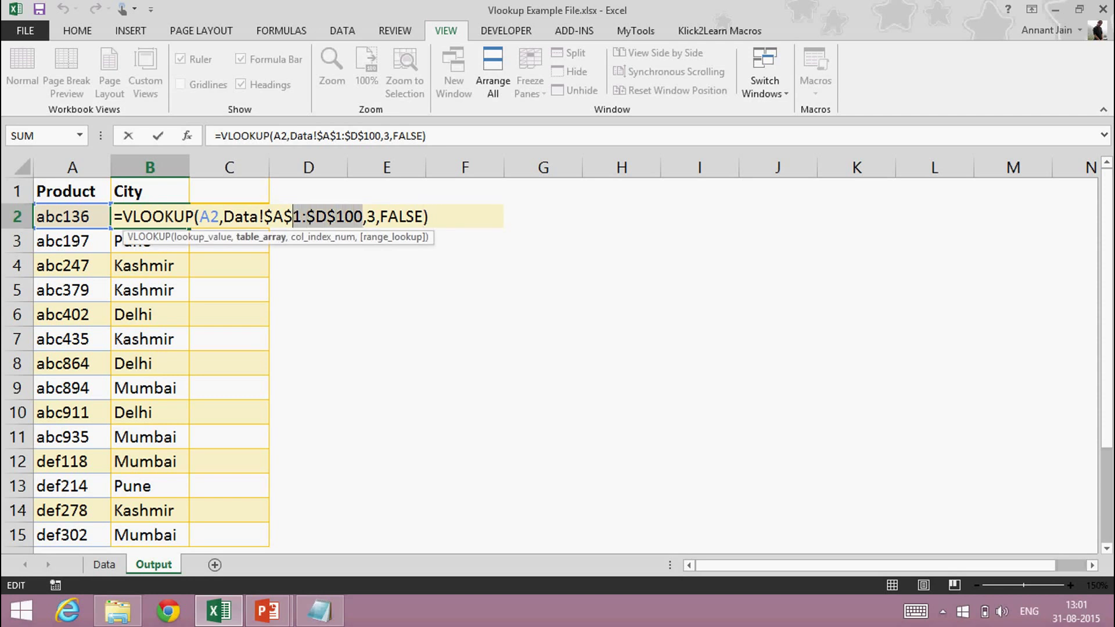
key(shift+Left)
key(shift+Left)
key(shift+Left)
key(shift+Left)
key(shift+Left)
key(shift+Left)
key(shift+Left)
key(shift+Left)
key(Escape)
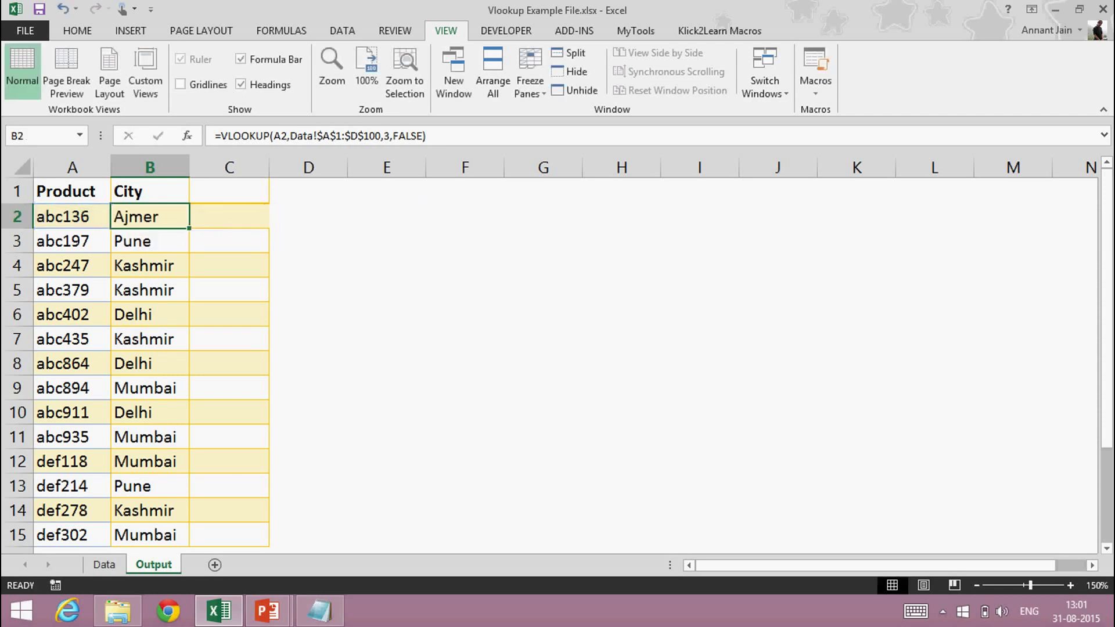
- Examine the lookup table on the Data sheet, counting columns from Product to City and extending the selection down to row 100
key(ctrl+Page_Up)
key(Up)
key(shift+Right)
key(shift+Right)
key(shift+Left)
key(Right)
key(Left)
key(shift+Right)
key(shift+Right)
key(shift+Right)
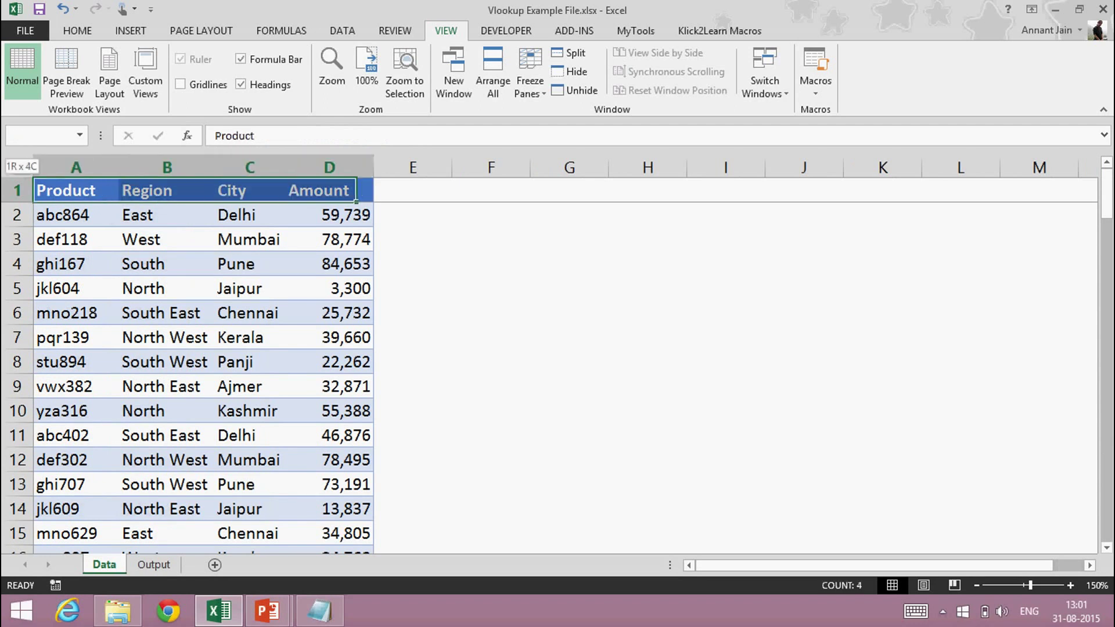
key(ctrl+shift+Down)
key(shift+Left)
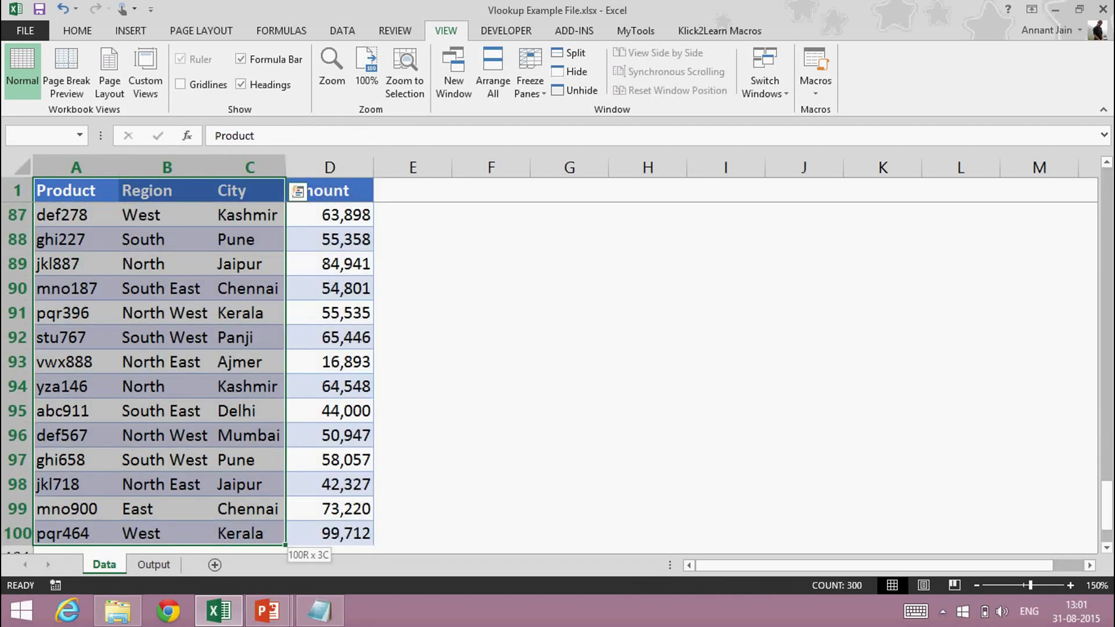
key(ctrl+Home)
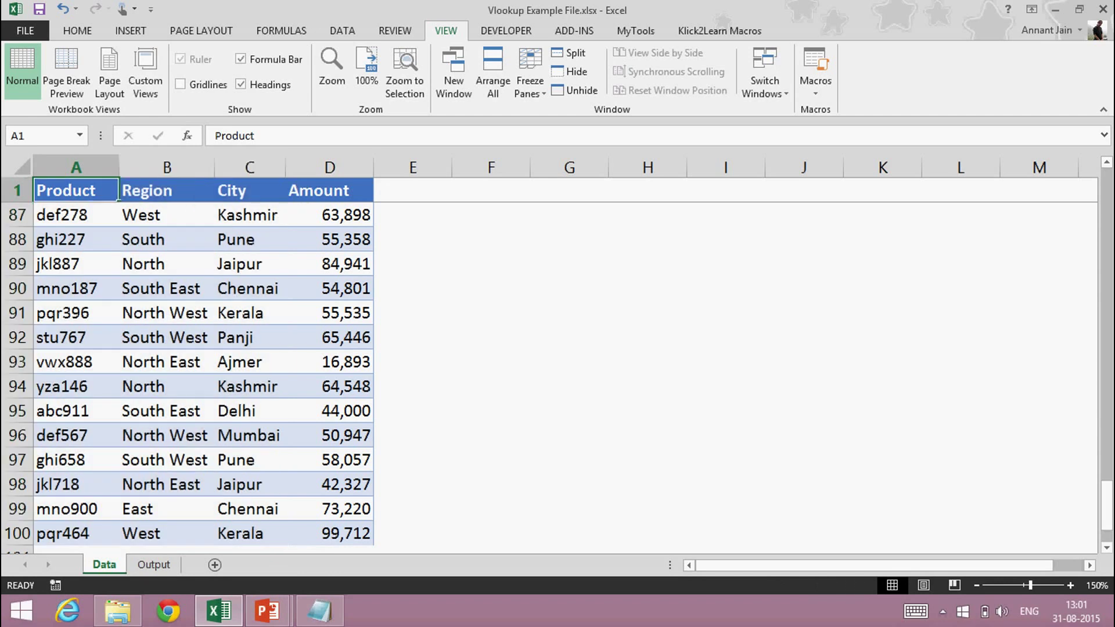
- Review the closing arguments of the VLOOKUP formula in cell B2 of the Output sheet without editing them
key(ctrl+Page_Down)
key(F2)
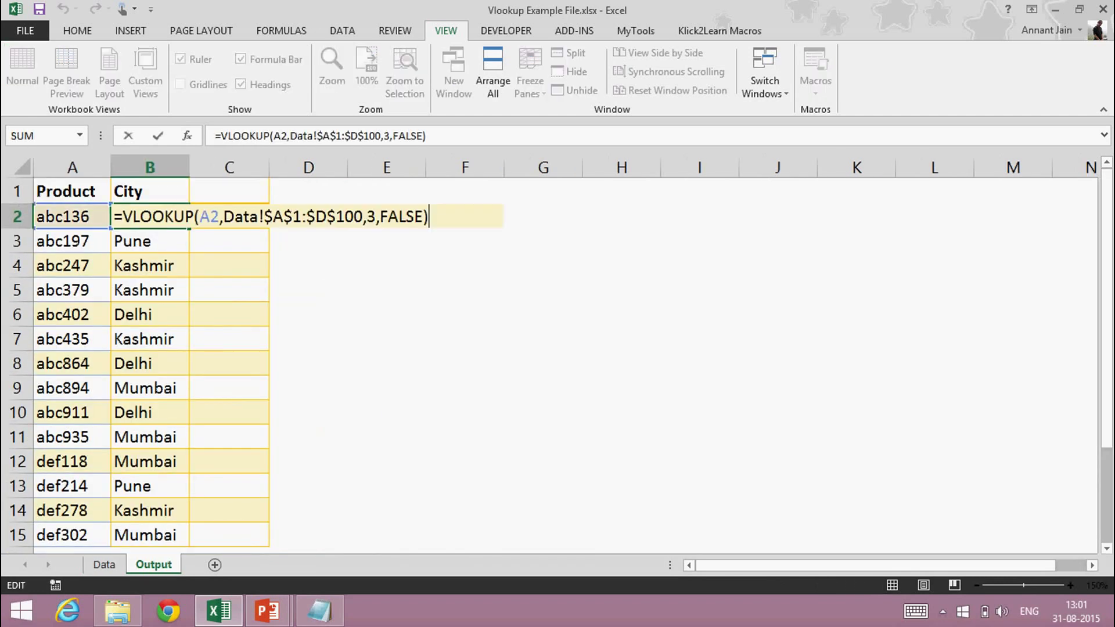
key(Left)
key(Left)
key(Left)
key(Left)
key(Left)
key(Left)
key(Left)
key(Escape)
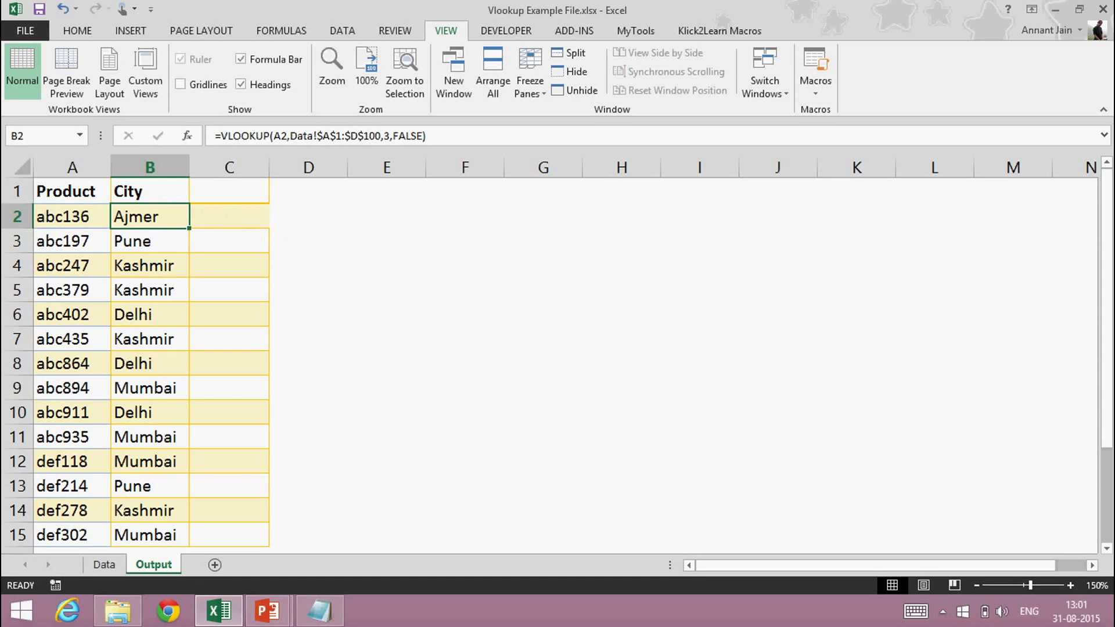
- Examine the header row on the Data sheet, tracing the columns from Product across to City
key(ctrl+Page_Up)
key(Right)
key(Up)
key(Right)
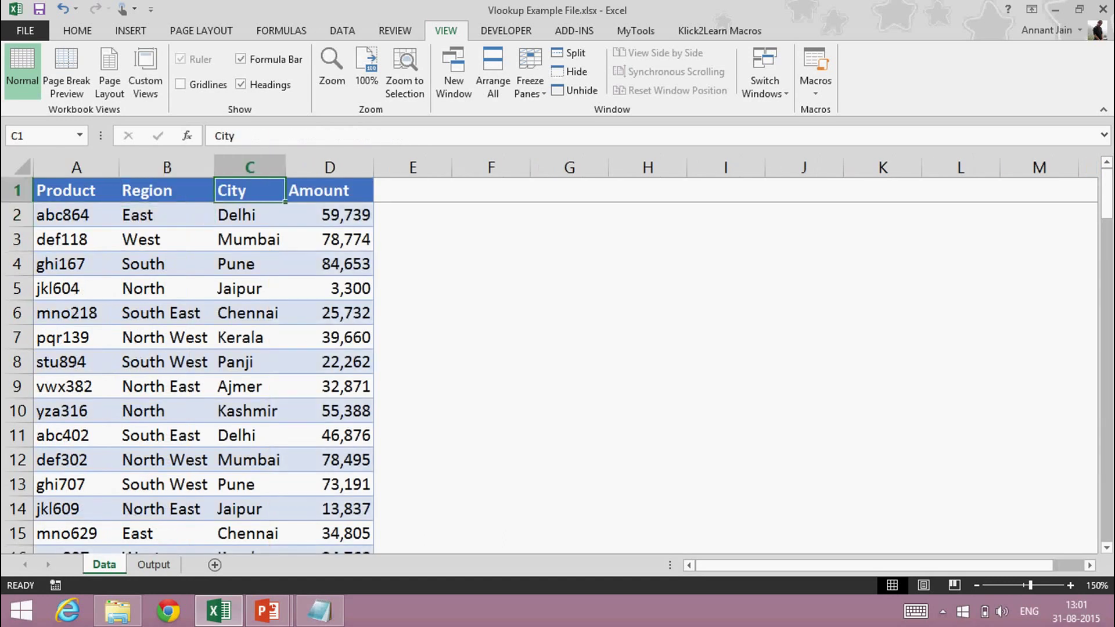
key(Left)
key(Left)
key(Down)
key(Up)
key(Right)
key(Right)
key(Down)
key(Up)
- Review the VLOOKUP formula in cell B2 of the Output sheet without editing it
key(ctrl+Page_Down)
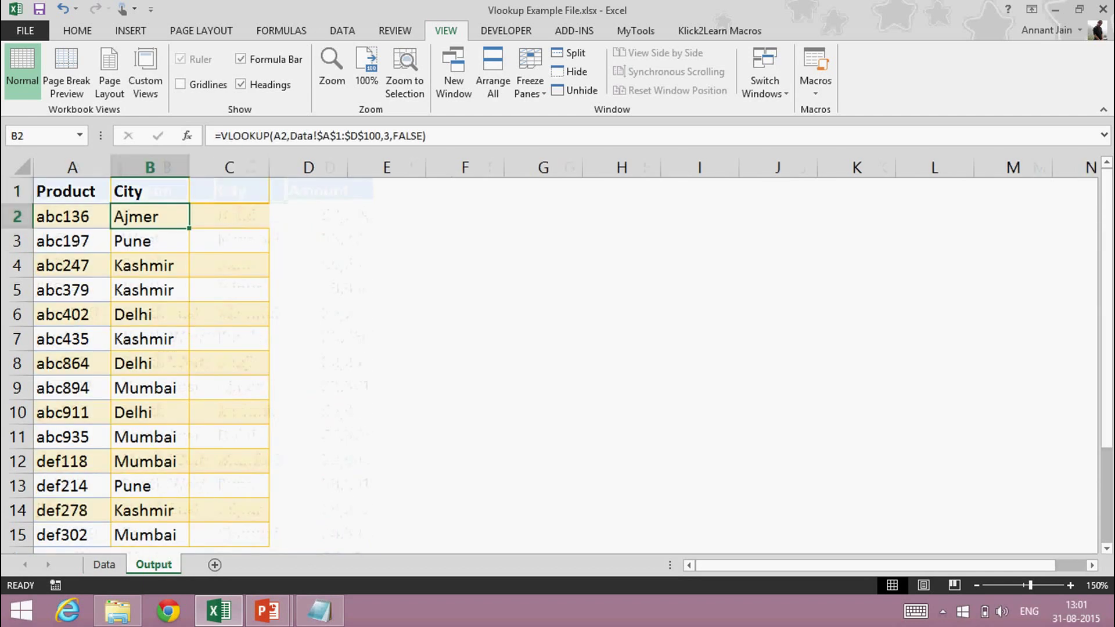
key(F2)
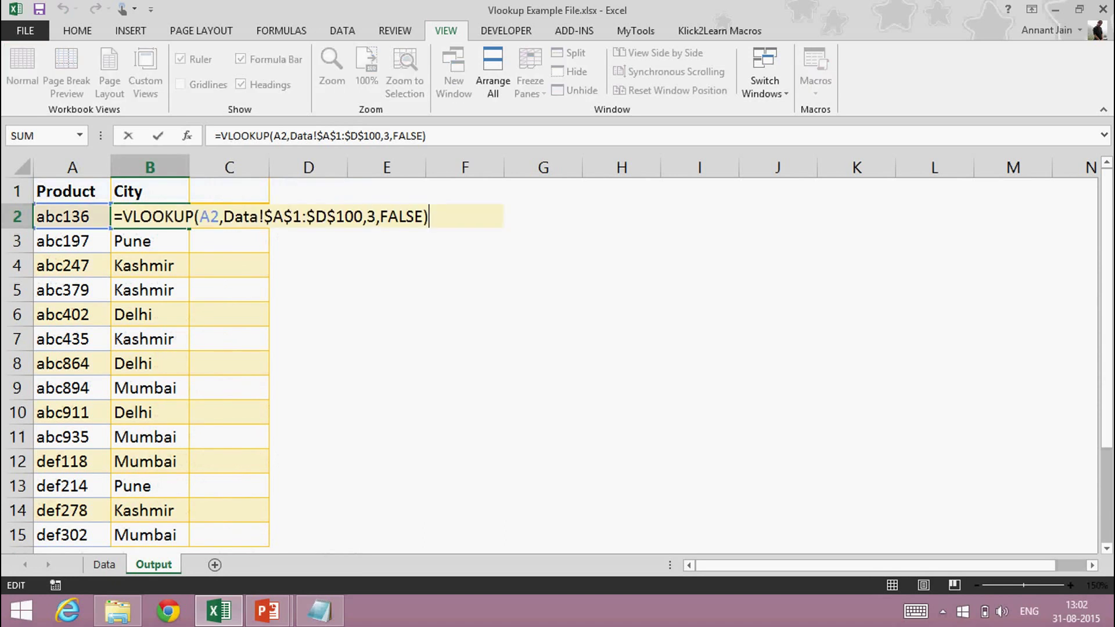
key(Escape)
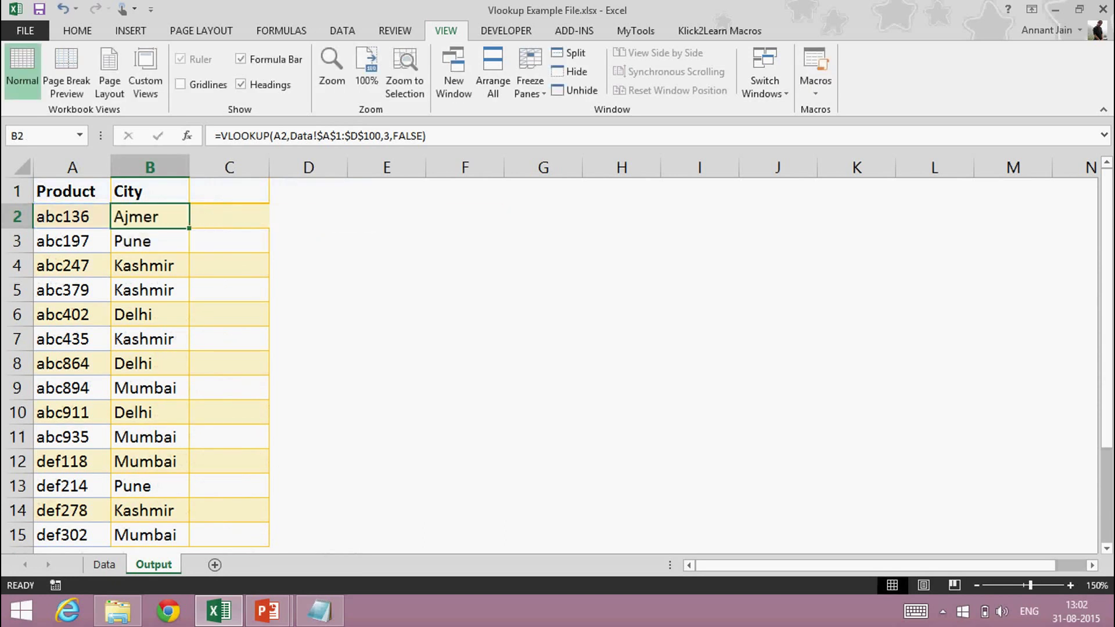
- Enter the header Amount in cell C1 of the Output sheet
key(Up)
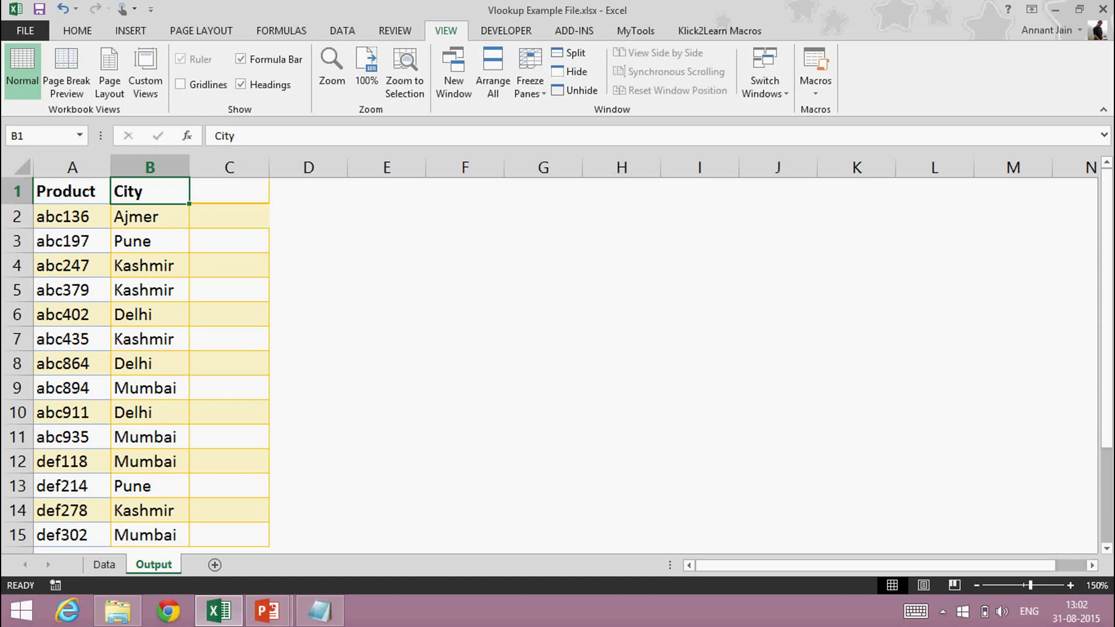
key(Right)
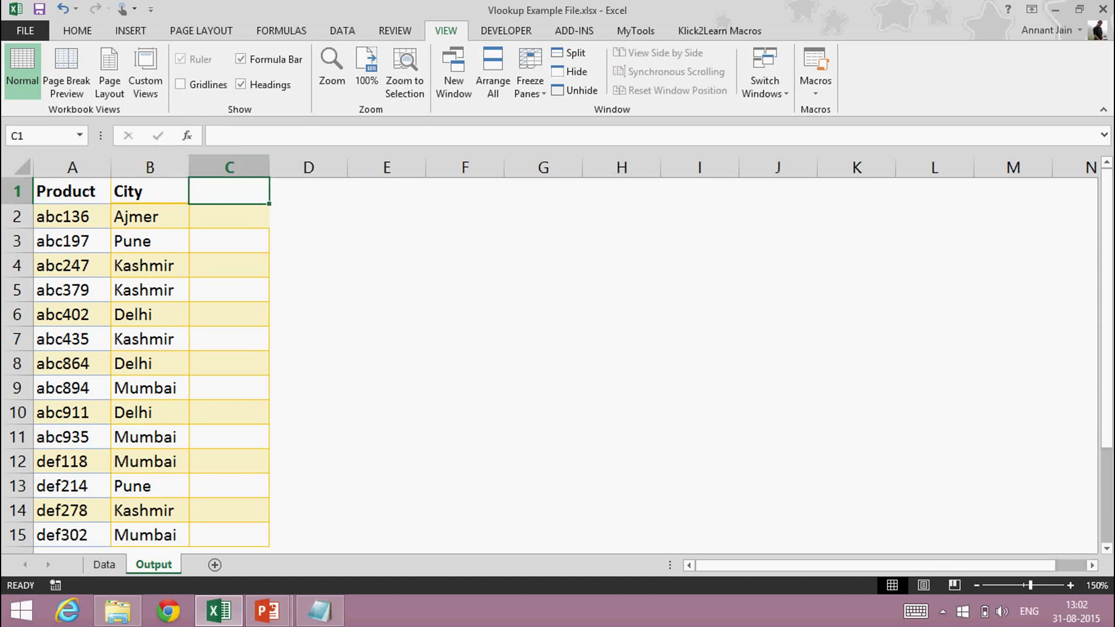
text(A,o)
key(BackSpace)
key(BackSpace)
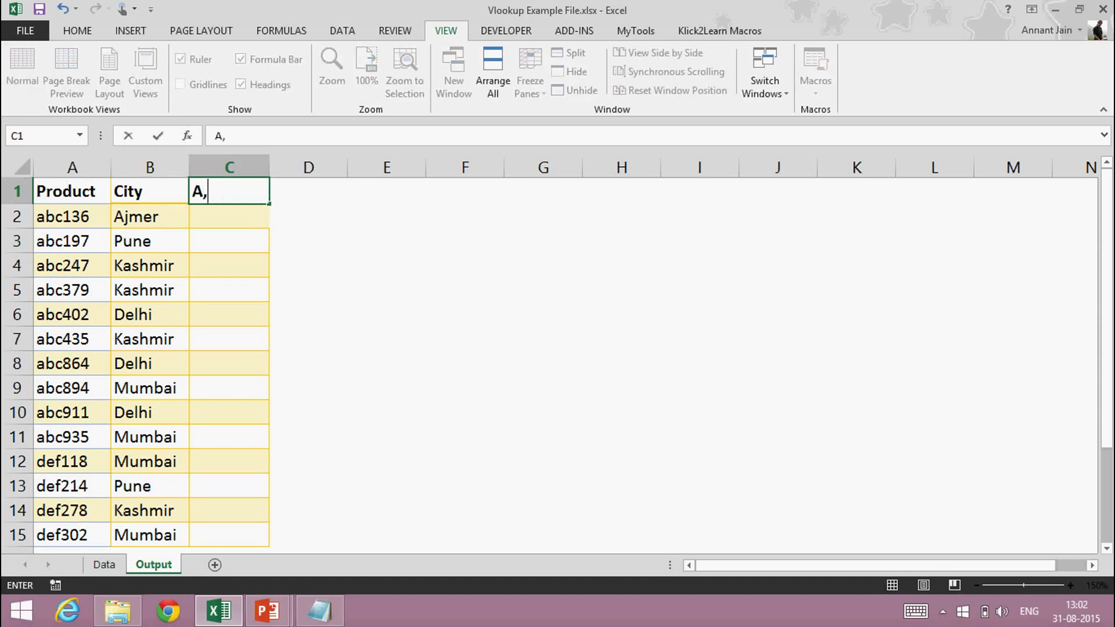
text(mount)
key(Return)
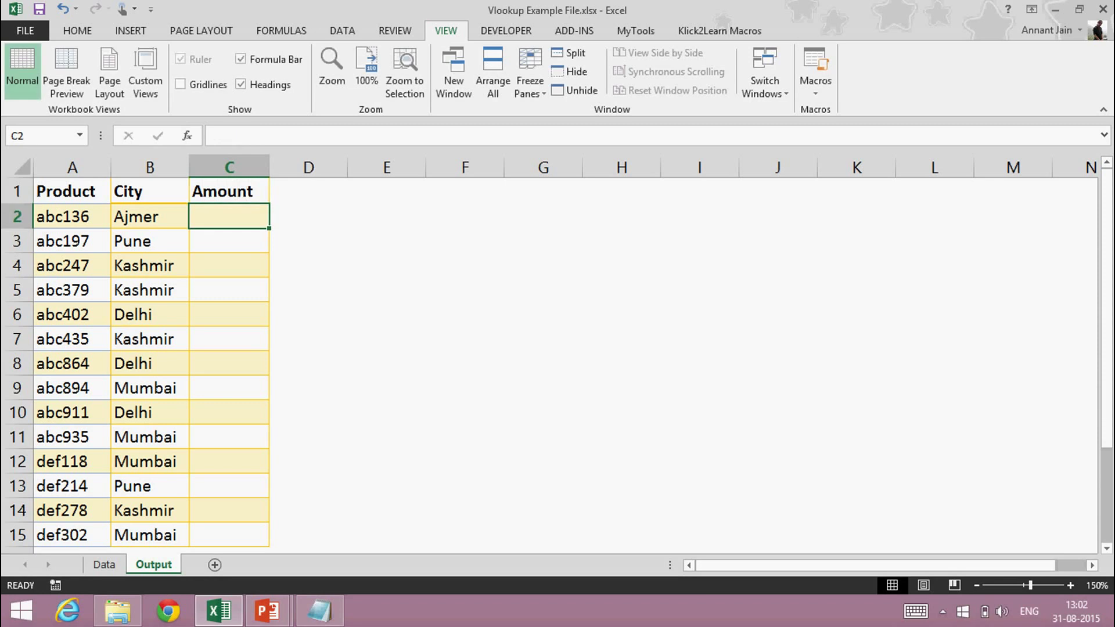
- Begin a VLOOKUP formula in cell C2 with A2 as the lookup value
text(=)
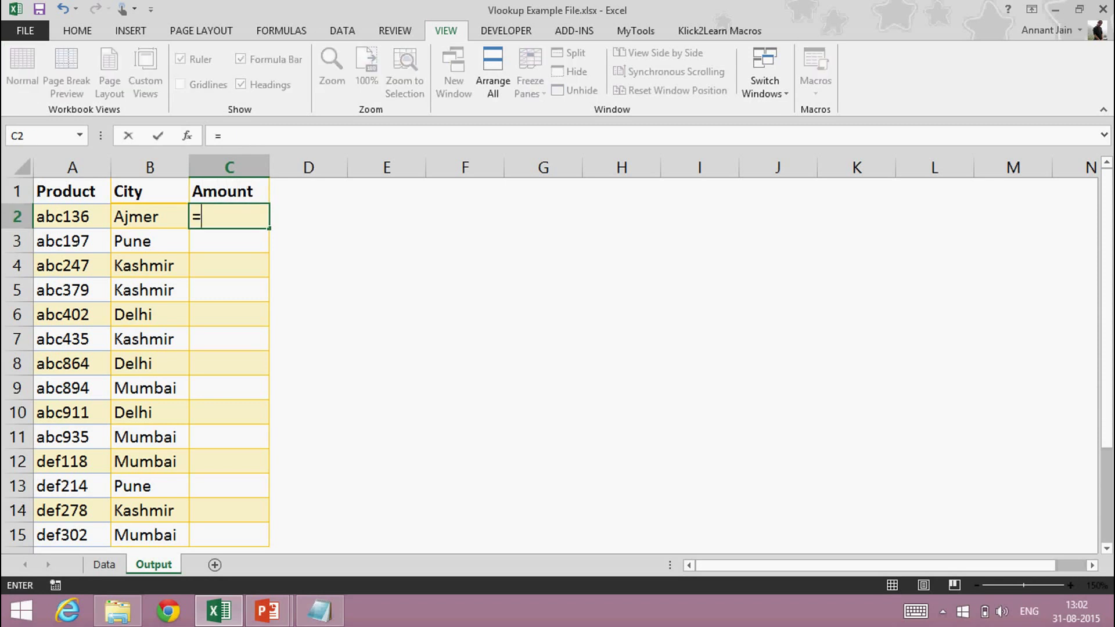
text(vlookup()
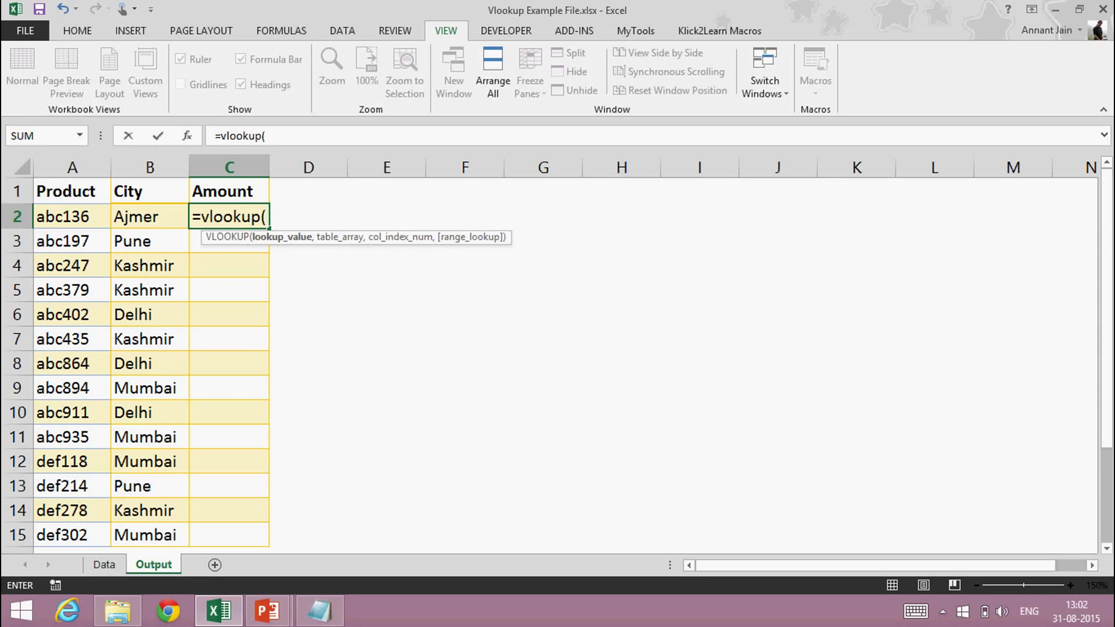
key(Left)
key(Left)
text(,)
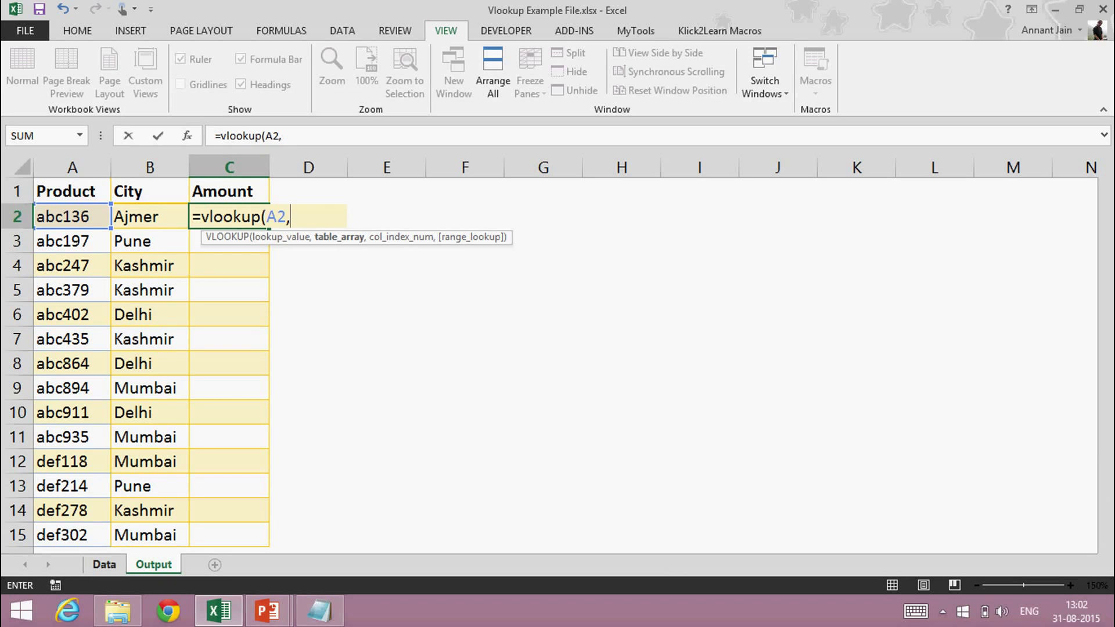
- Complete the C2 formula with the absolute table array Data!$A$1:$D$100, column index 4 and FALSE for an exact match
click(104, 564)
click(66, 191)
drag(65, 191, 366, 549)
key(F4)
text(,4)
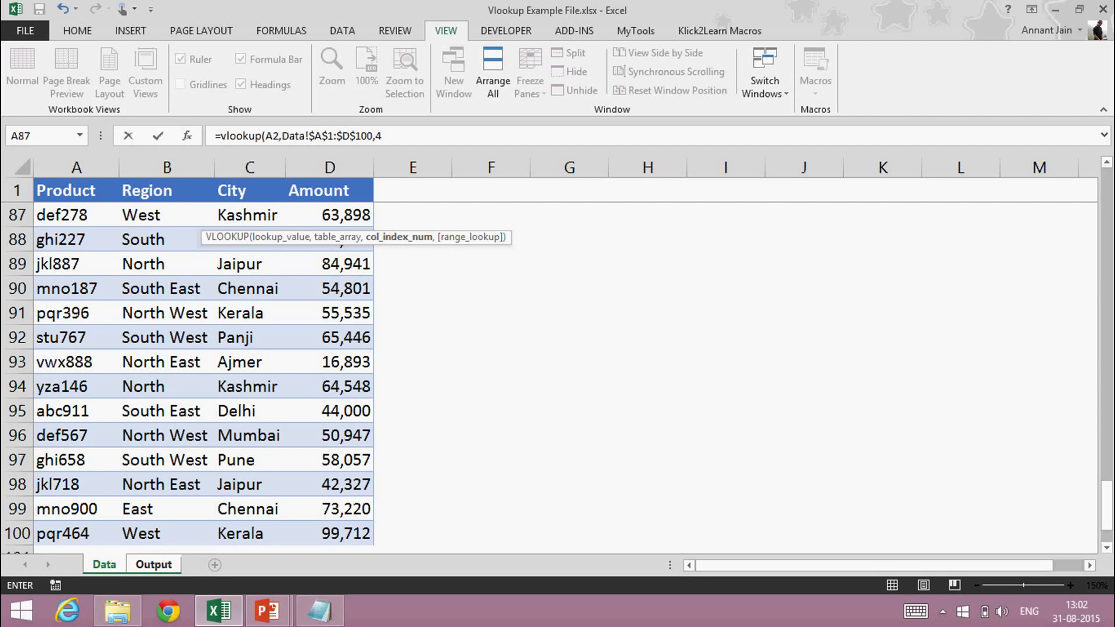
text(,)
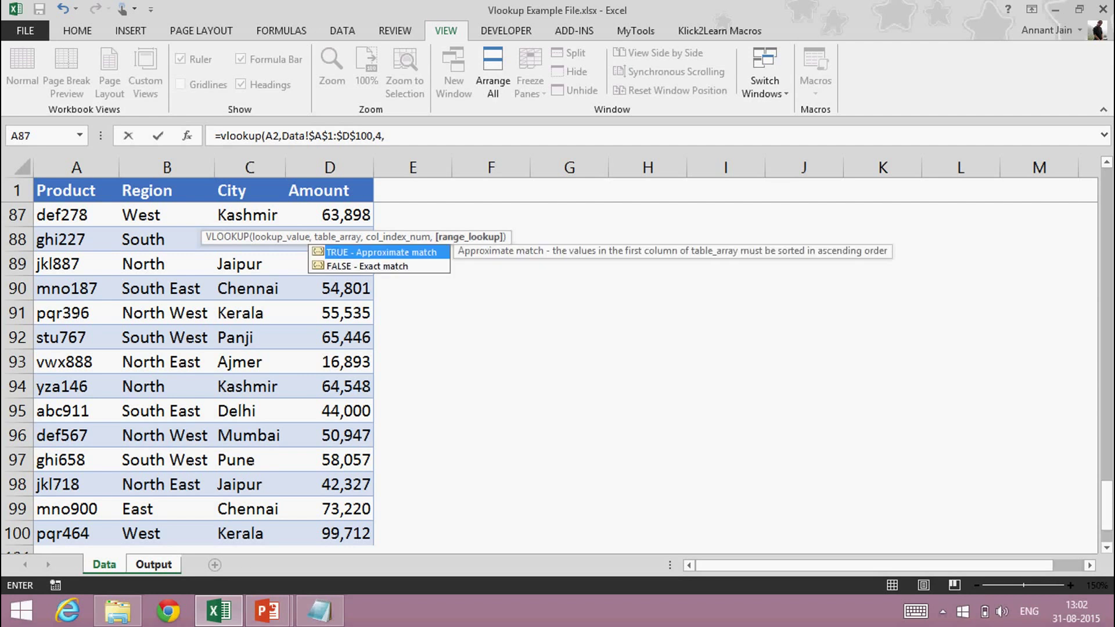
text(false))
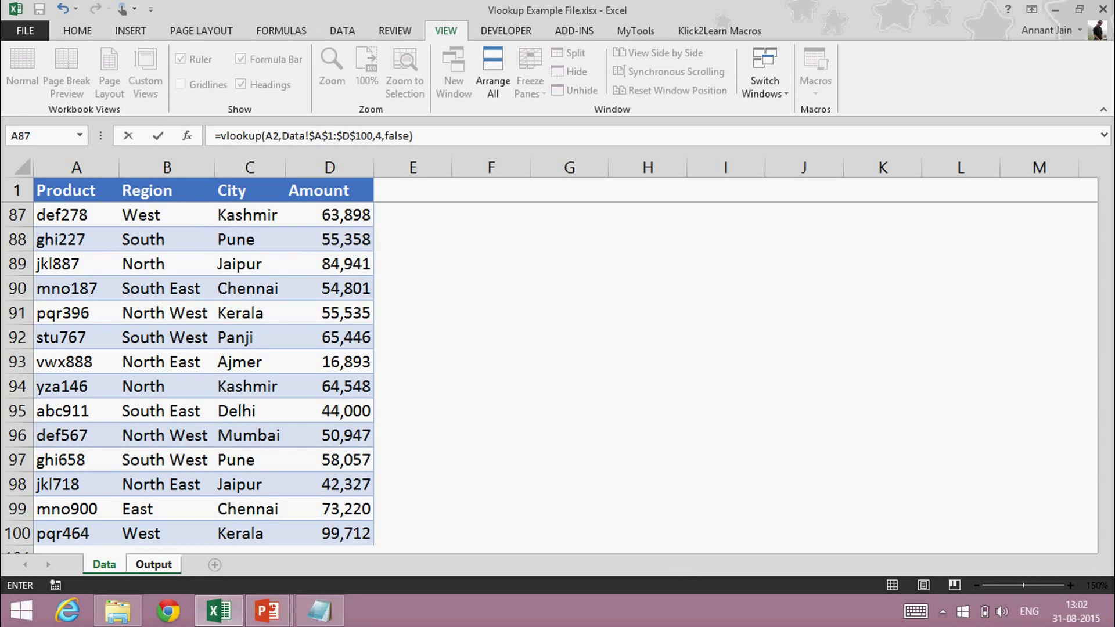
key(Return)
- Copy the formula in C2 and paste it as formulas down the Amount column to the last product row
key(Up)
key(ctrl+c)
key(Left)
key(ctrl+Down)
key(Right)
key(ctrl+shift+Up)
key(alt+e)
key(s)
key(f)
key(Return)
key(Escape)
key(ctrl+Up)
key(Down)
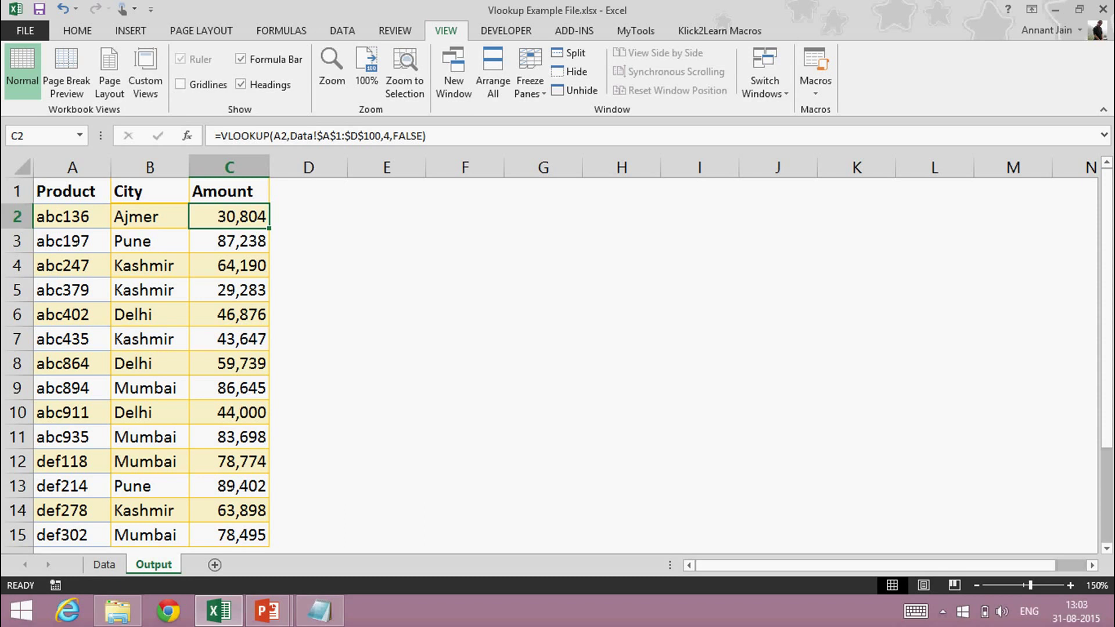
- View the presentation slide on VLOOKUP's working direction, and return to Excel to review row 2 of the Output sheet
key(alt+Tab)
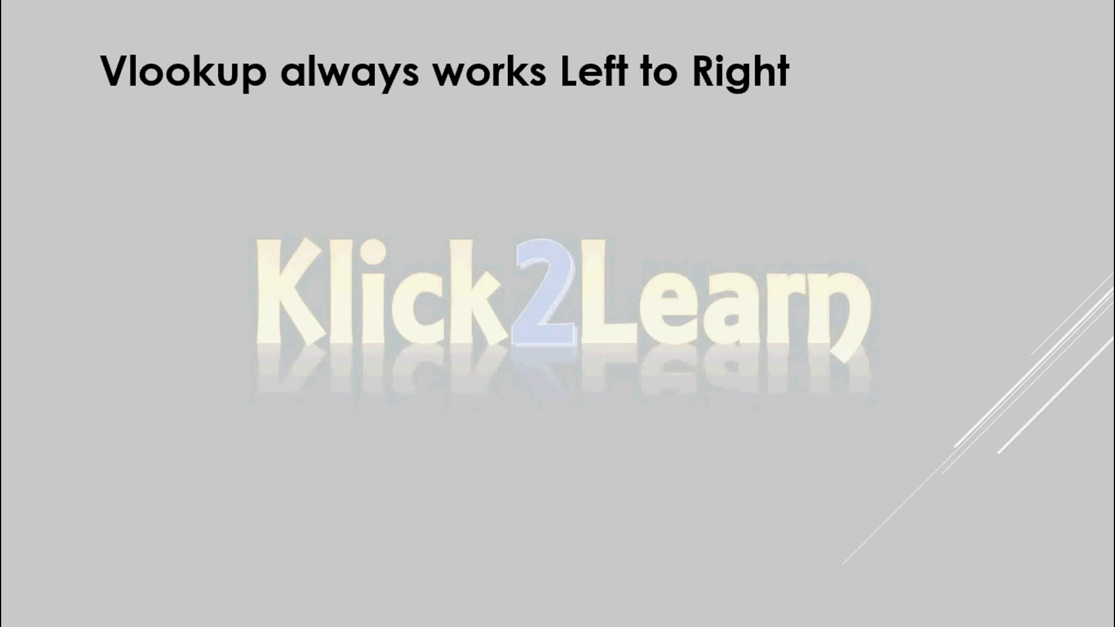
key(alt+Tab)
key(Left)
key(Left)
key(Right)
key(Left)
key(Right)
key(Left)
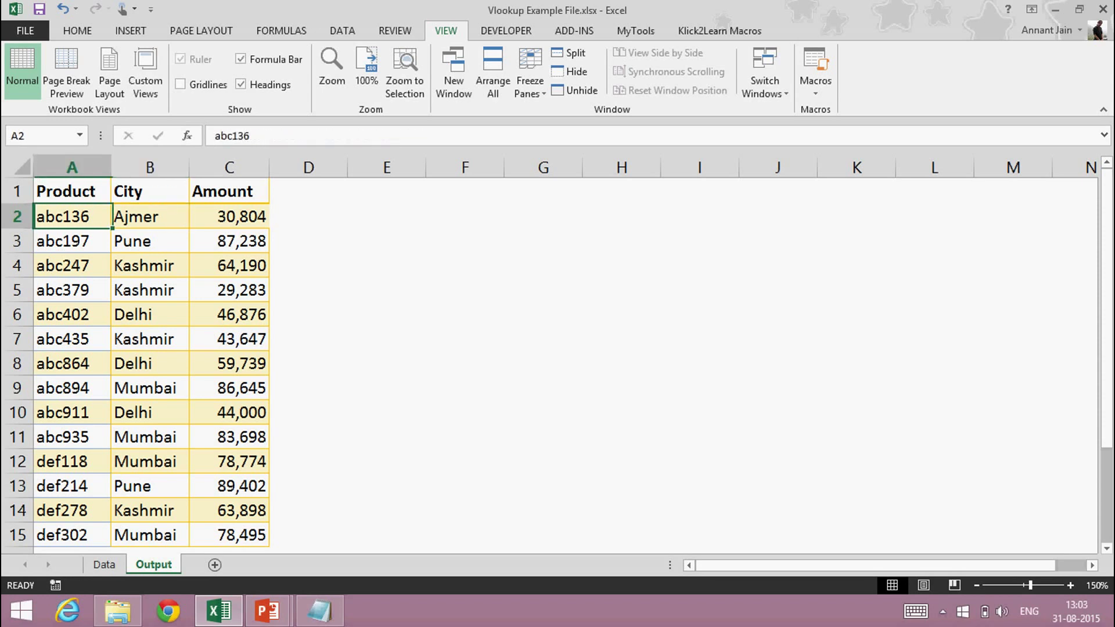
- Move the Product column on the Data sheet so that it sits between City and Amount
key(ctrl+Page_Up)
key(Left)
key(Left)
key(ctrl+space)
key(ctrl+c)
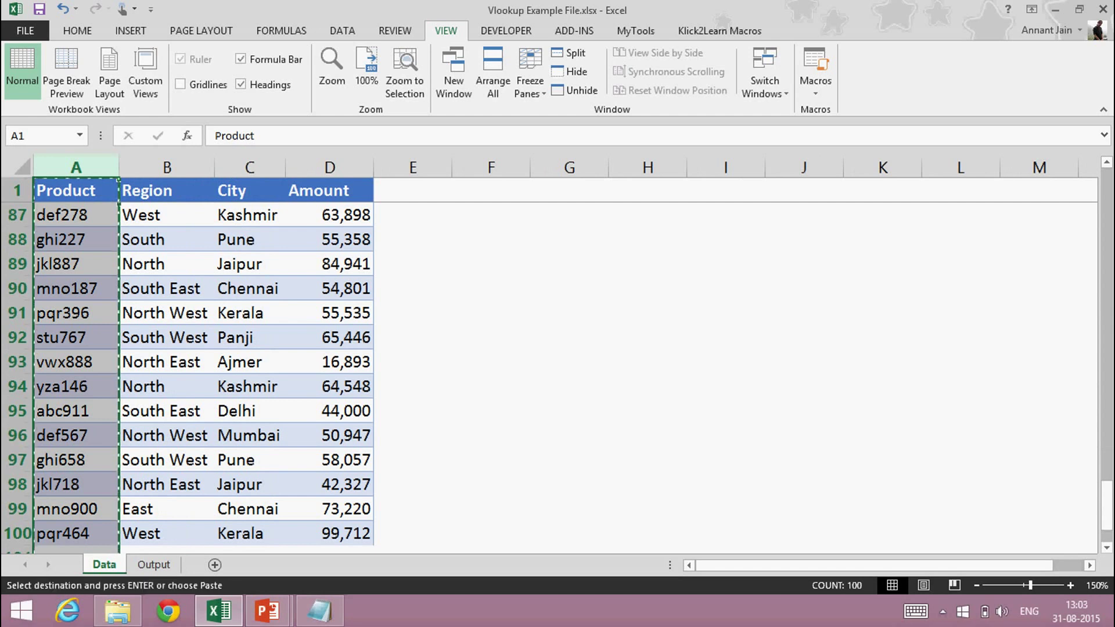
key(Right)
key(Right)
key(Right)
key(ctrl+space)
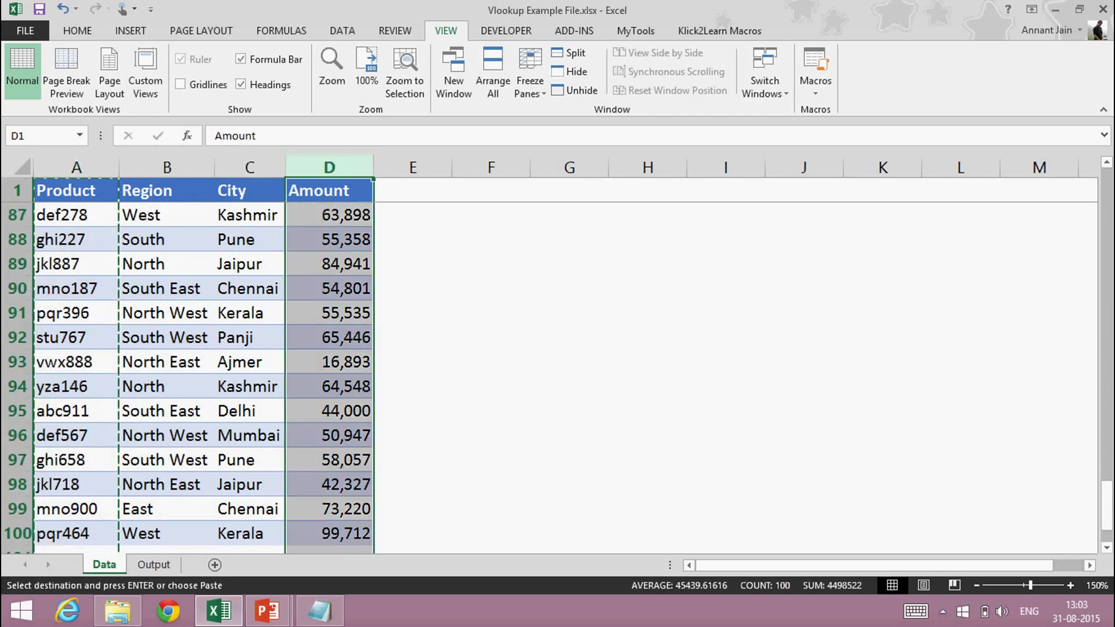
key(ctrl+shift+plus)
key(Down)
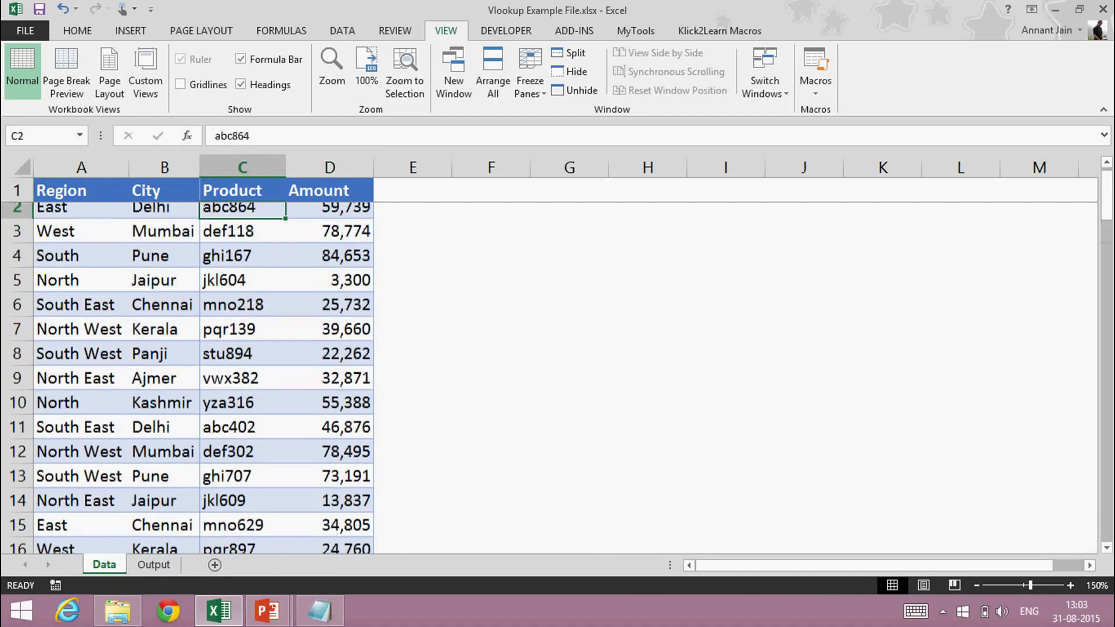
key(Up)
key(Down)
key(Up)
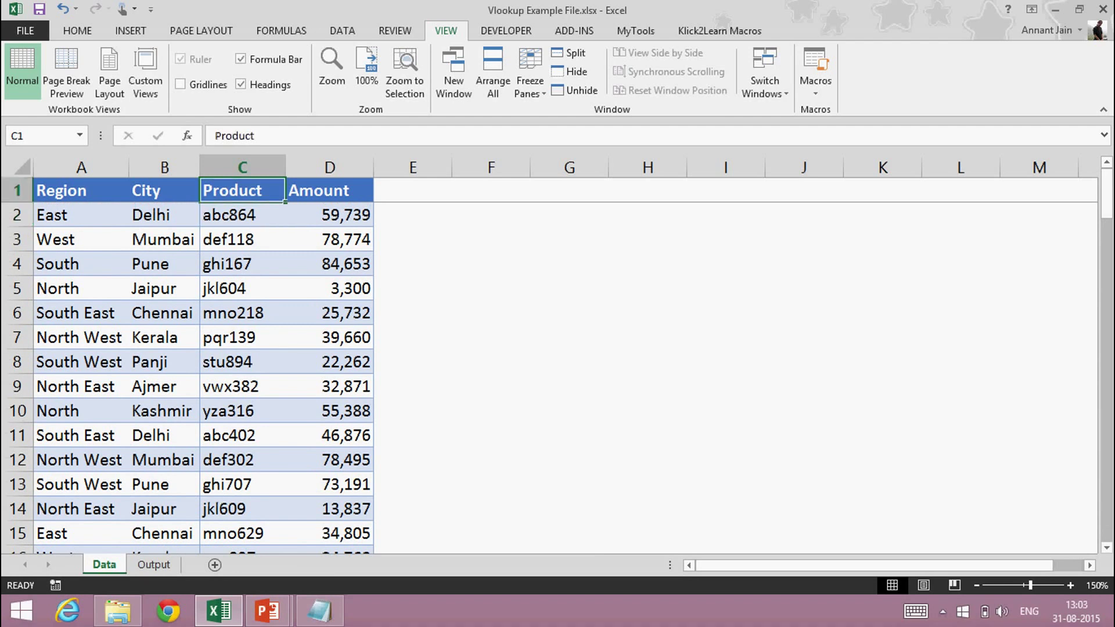
- Highlight the columns from Product rightward through column F on the Data sheet to examine the lookup direction
key(ctrl+space)
key(shift+Right)
key(shift+Right)
key(shift+Right)
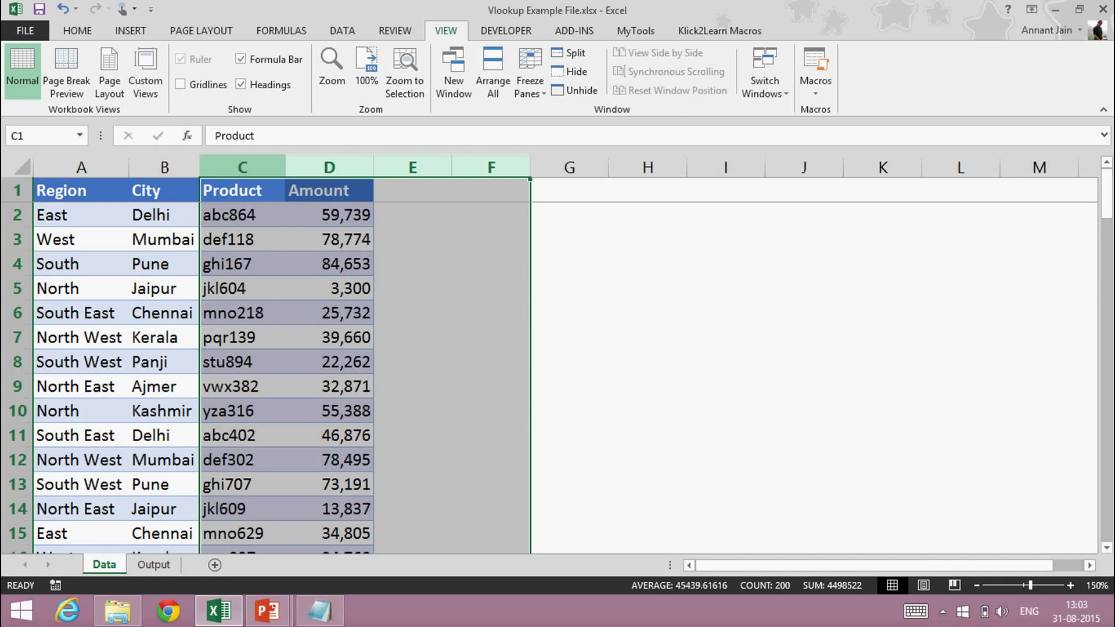
- Cut the Product column on the Data sheet and insert it back before the Region column
key(shift+Left)
key(shift+Left)
key(shift+Left)
key(ctrl+x)
key(Left)
key(Left)
key(ctrl+space)
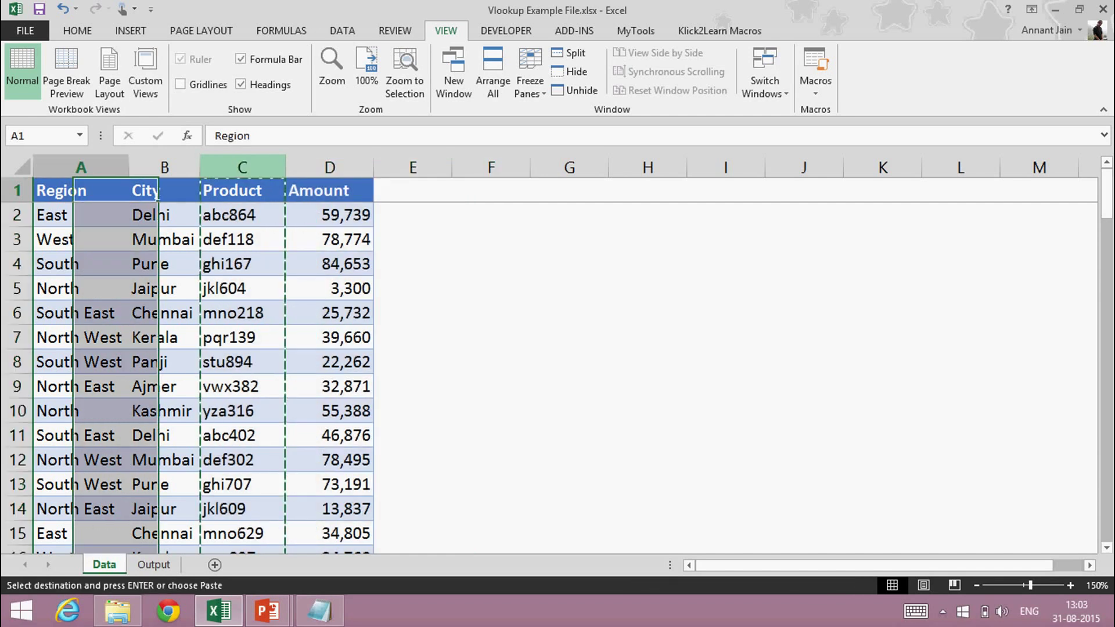
key(ctrl+plus)
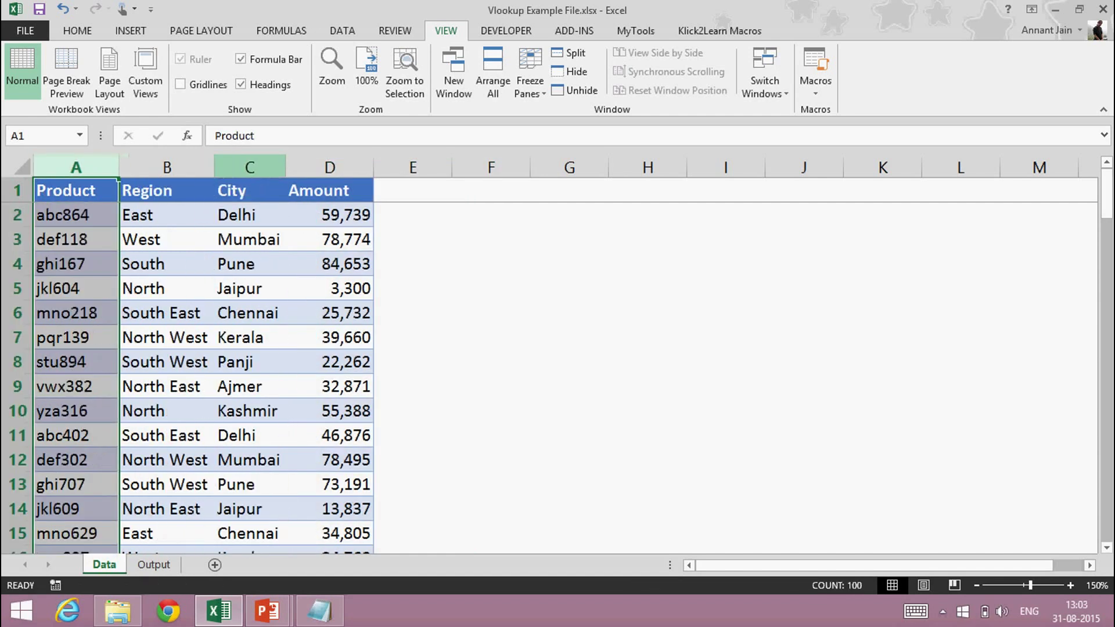
- Switch to the presentation, advance to the point about duplicate lookup values, and return to Excel
key(alt+Tab)
key(Right)
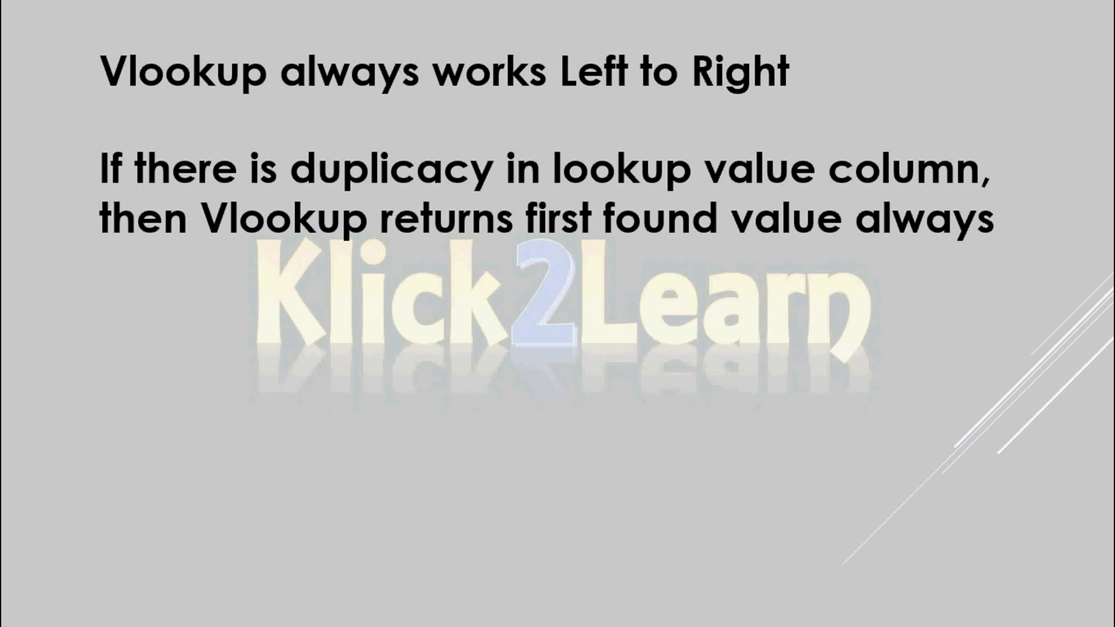
key(alt+Tab)
- Examine the table array argument of the VLOOKUP formula in cell B2 of the Output sheet
key(ctrl+Page_Down)
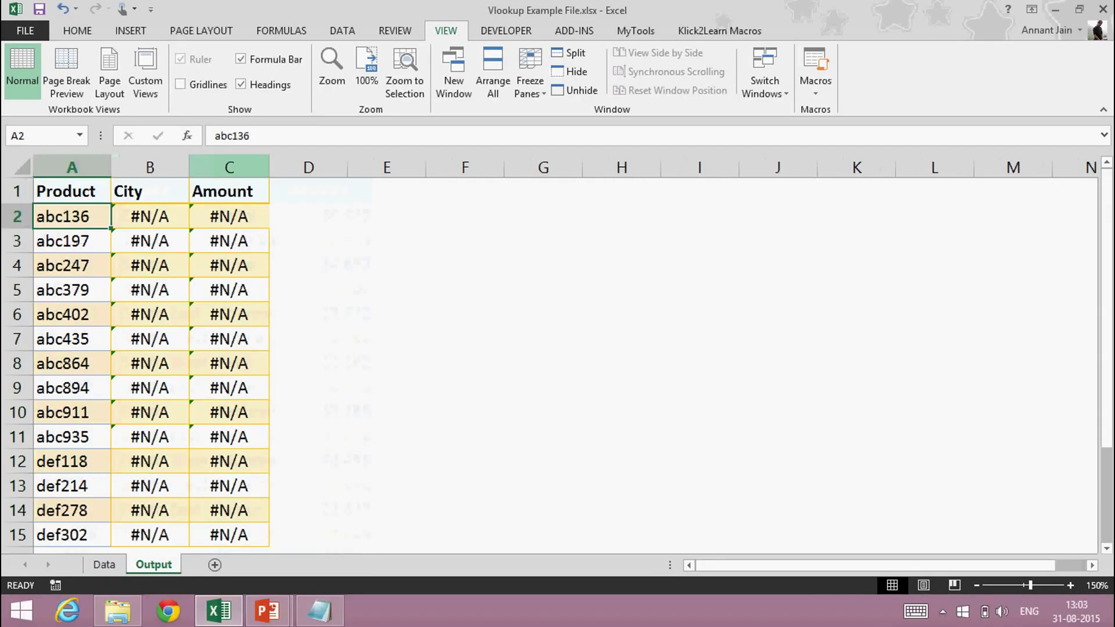
key(Up)
key(Right)
key(Down)
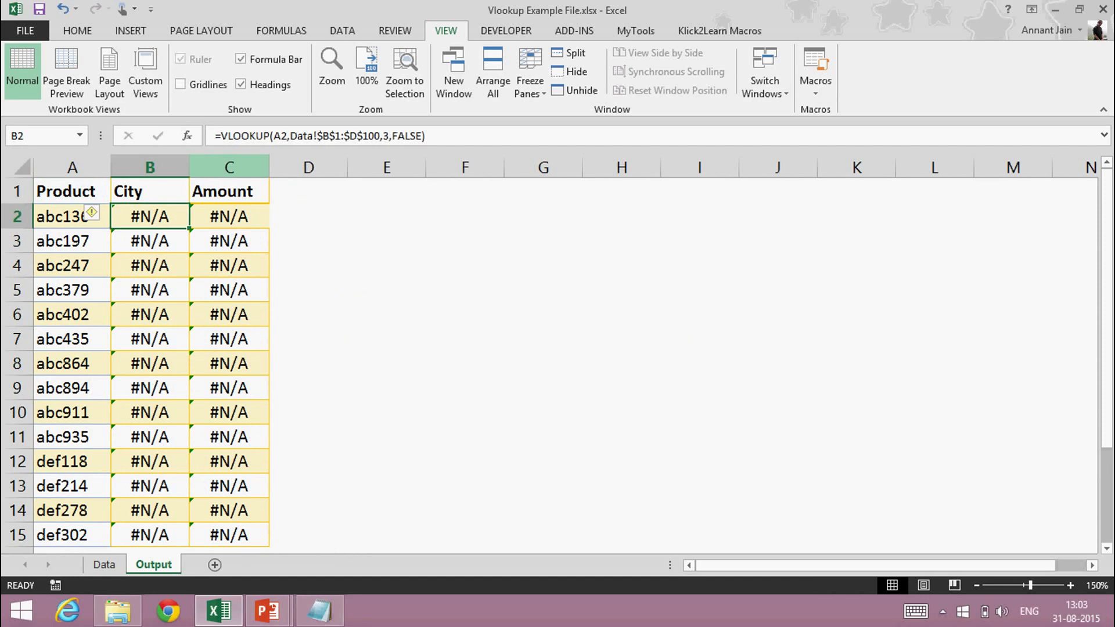
key(F2)
key(Left)
key(Left)
key(Left)
key(Left)
key(Left)
key(Left)
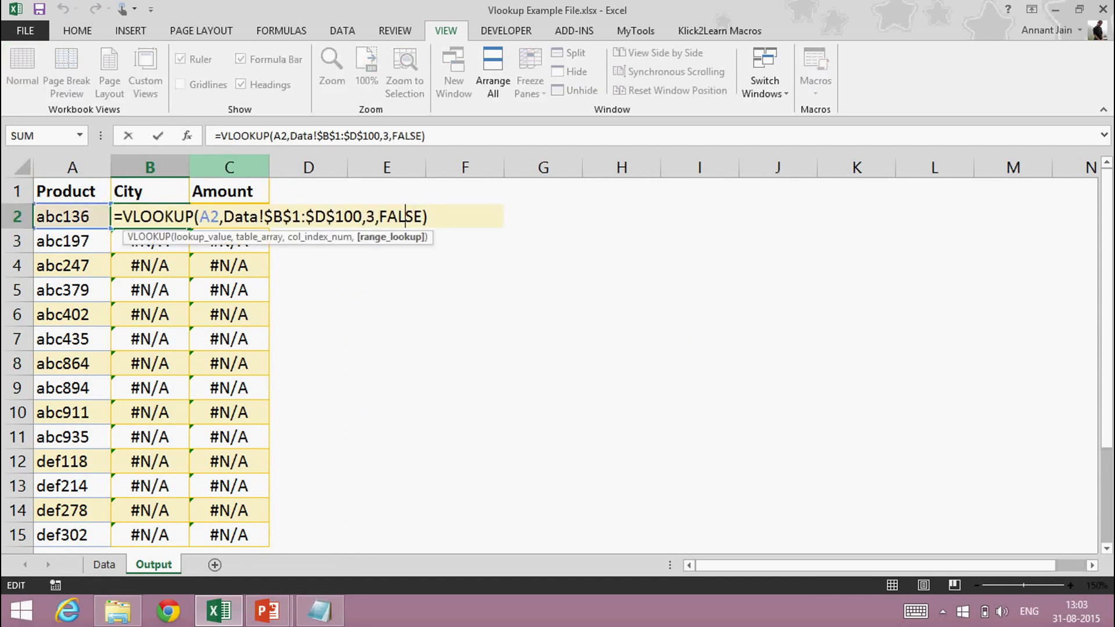
key(Return)
key(Up)
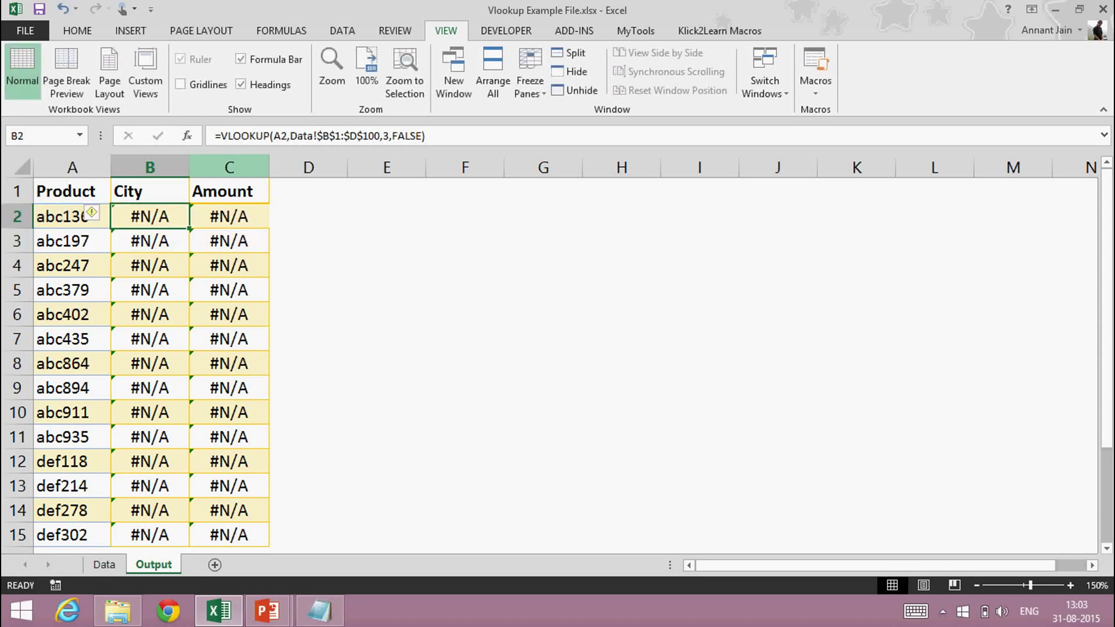
- Re-enter the City formula in cell B2 as =VLOOKUP(A2,Data!A1:D100,3,0)
text(=vloo)
key(Tab)
key(Left)
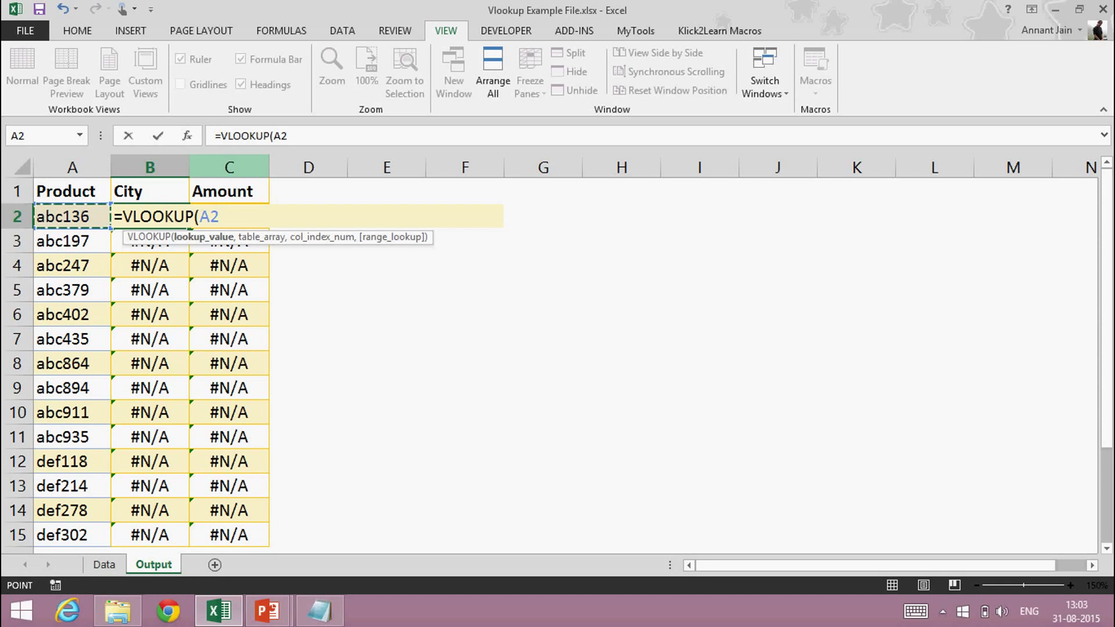
text(,)
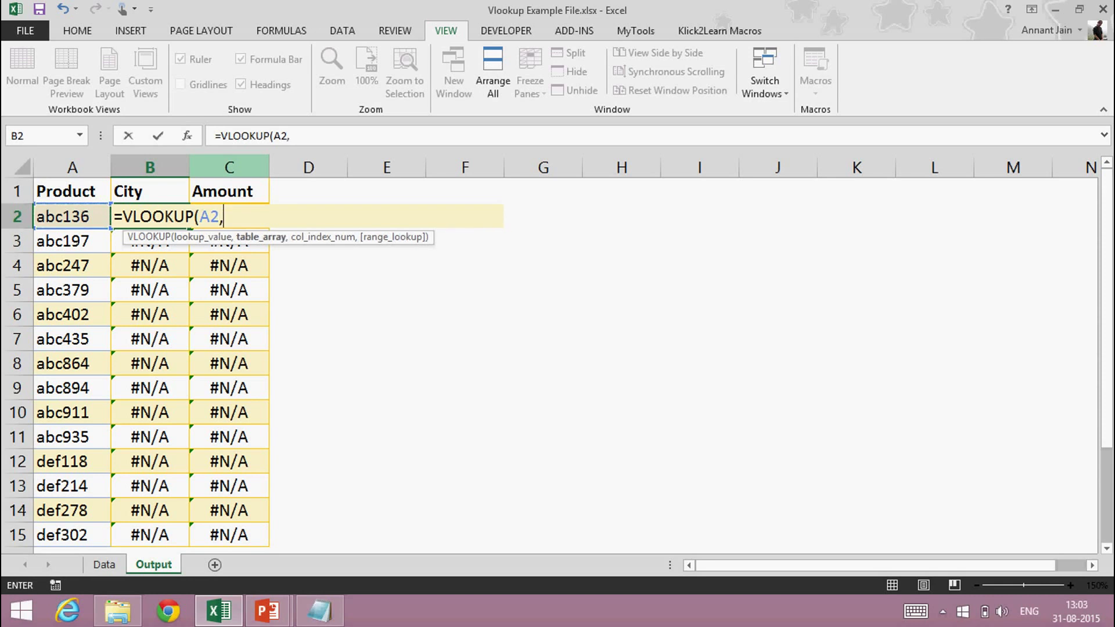
key(ctrl+Page_Up)
key(ctrl+Home)
key(Up)
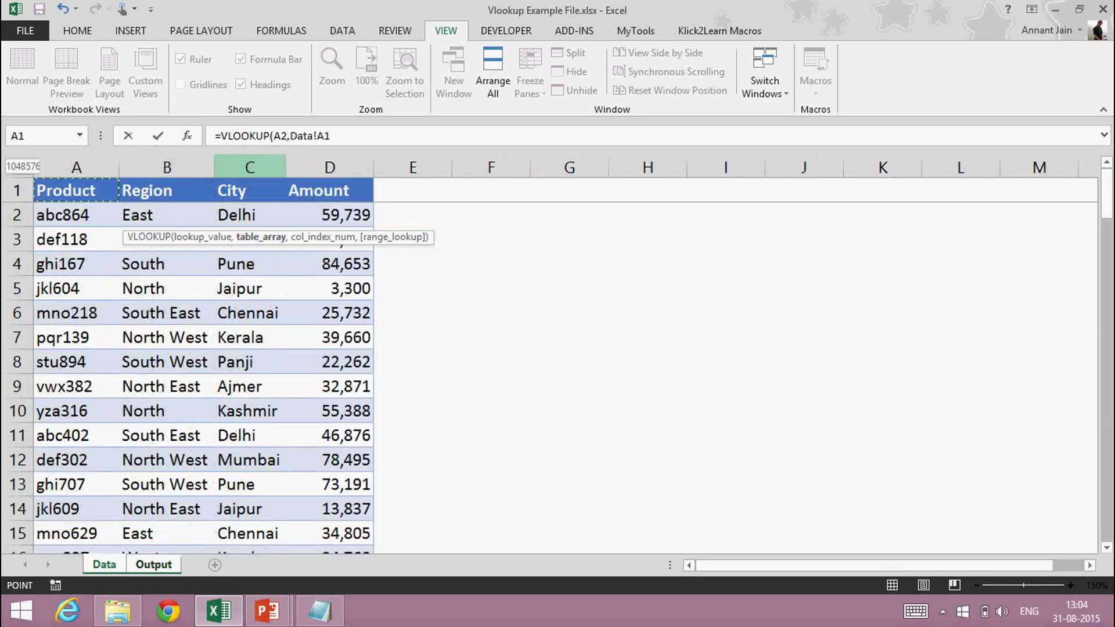
key(ctrl+shift+Right)
key(ctrl+shift+Down)
text(,)
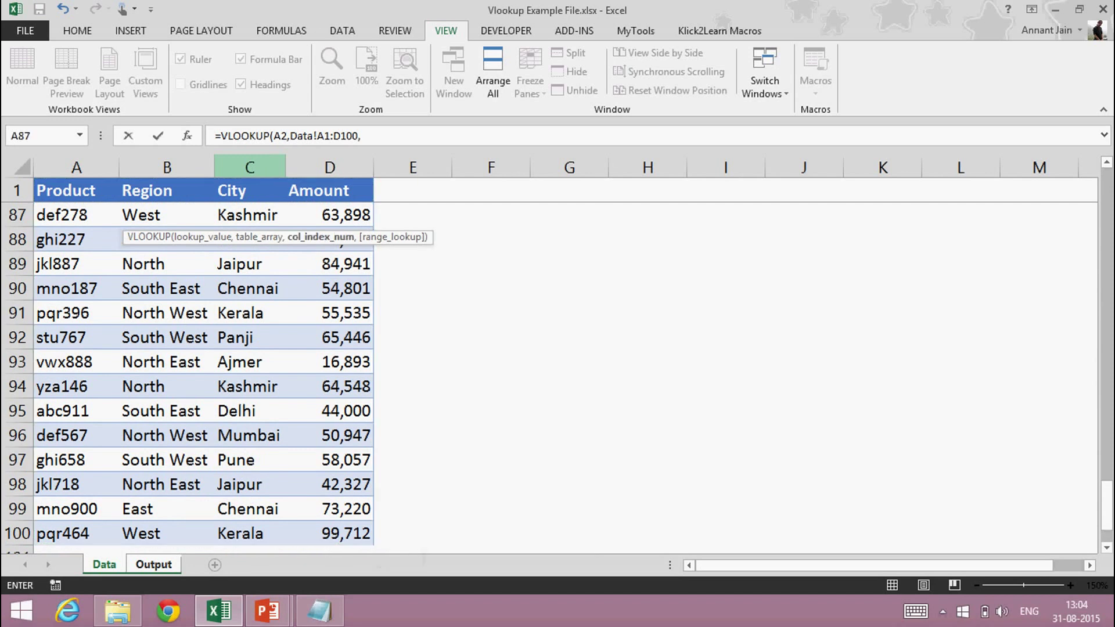
text(,0)
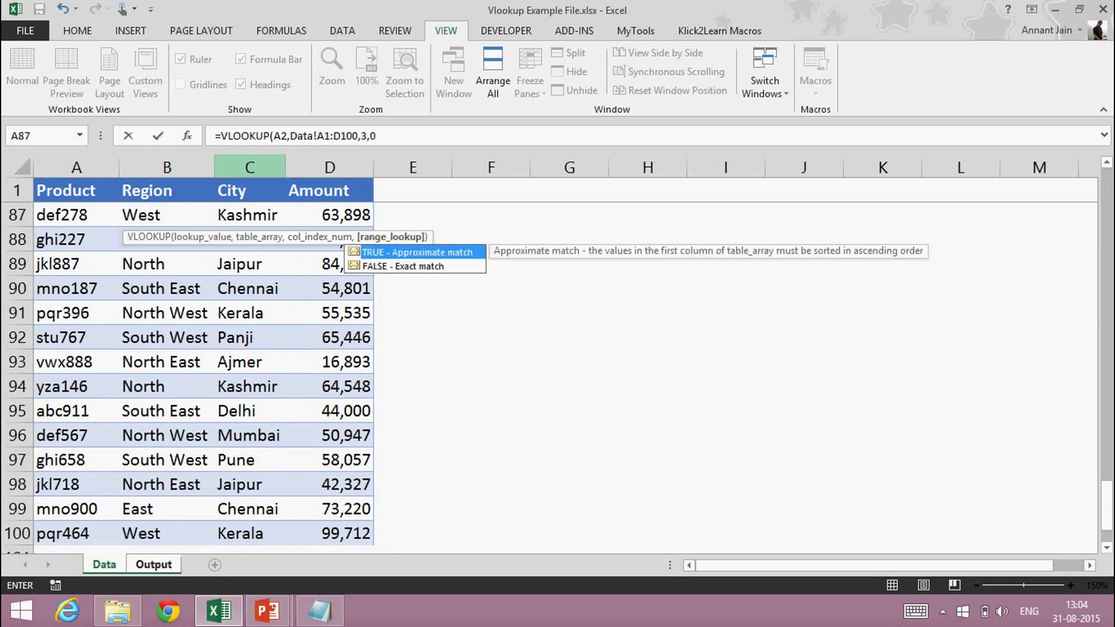
key(Tab)
- Enter =VLOOKUP(A2,Data!A1:D100,4,0) in the Amount cell C2 of the Output sheet
text(=vlo)
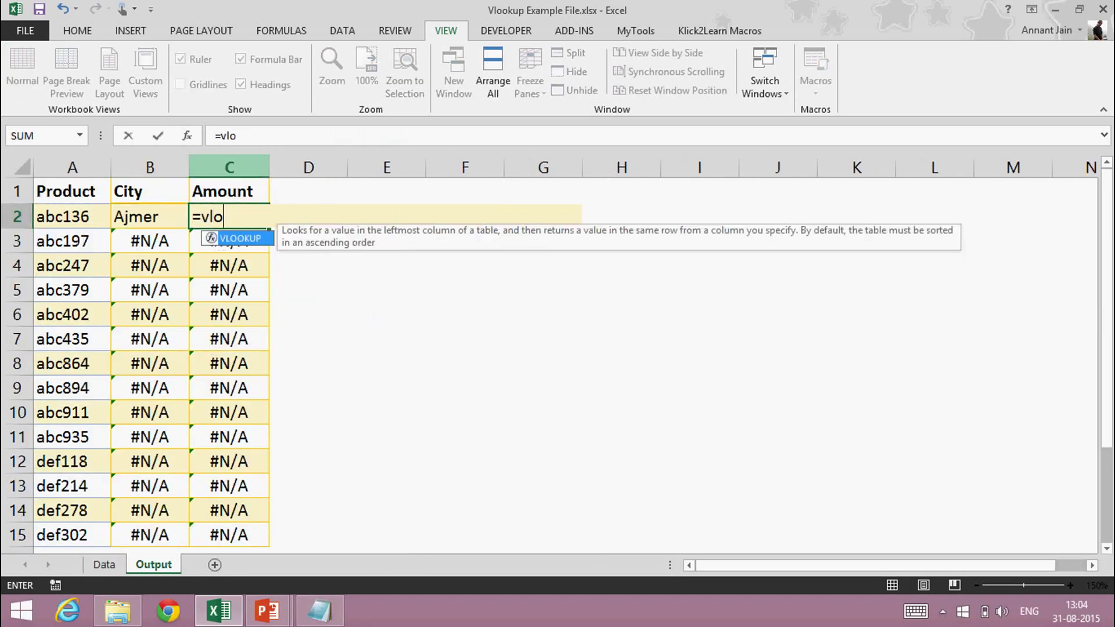
key(Tab)
key(Left)
key(Left)
text(,)
key(ctrl+Down)
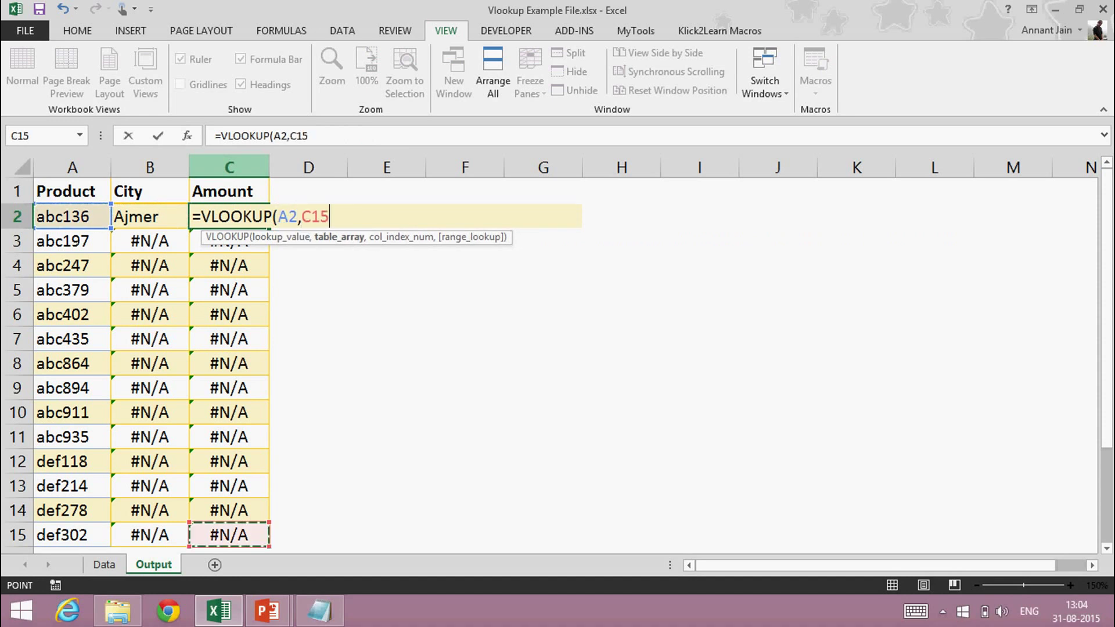
key(ctrl+Page_Up)
key(ctrl+Home)
key(Up)
key(ctrl+shift+Right)
key(ctrl+shift+Down)
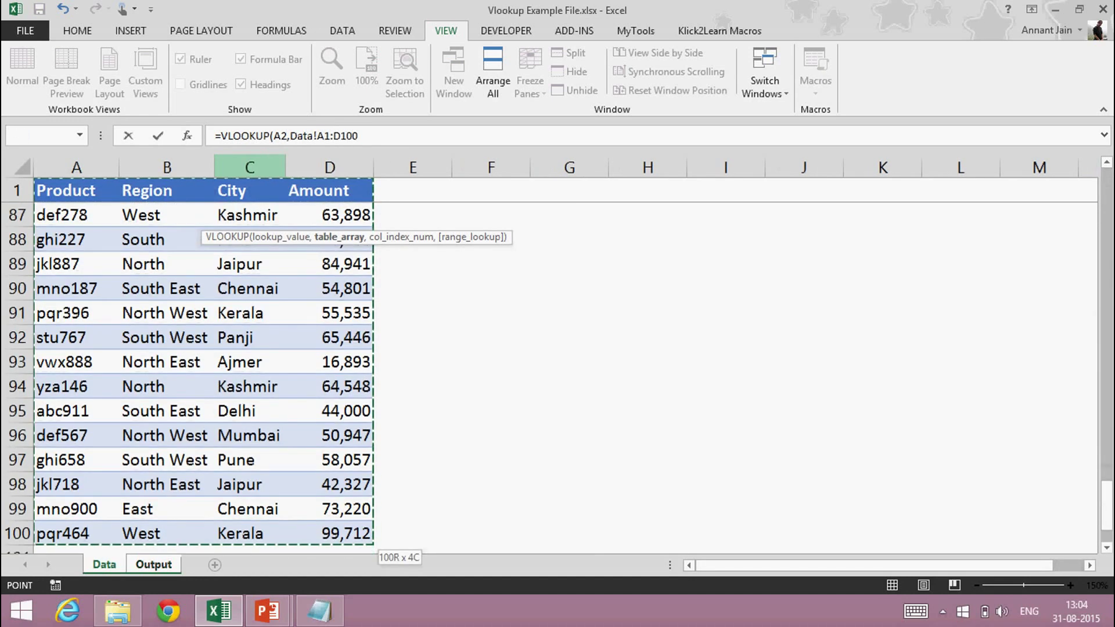
text(,4,0)
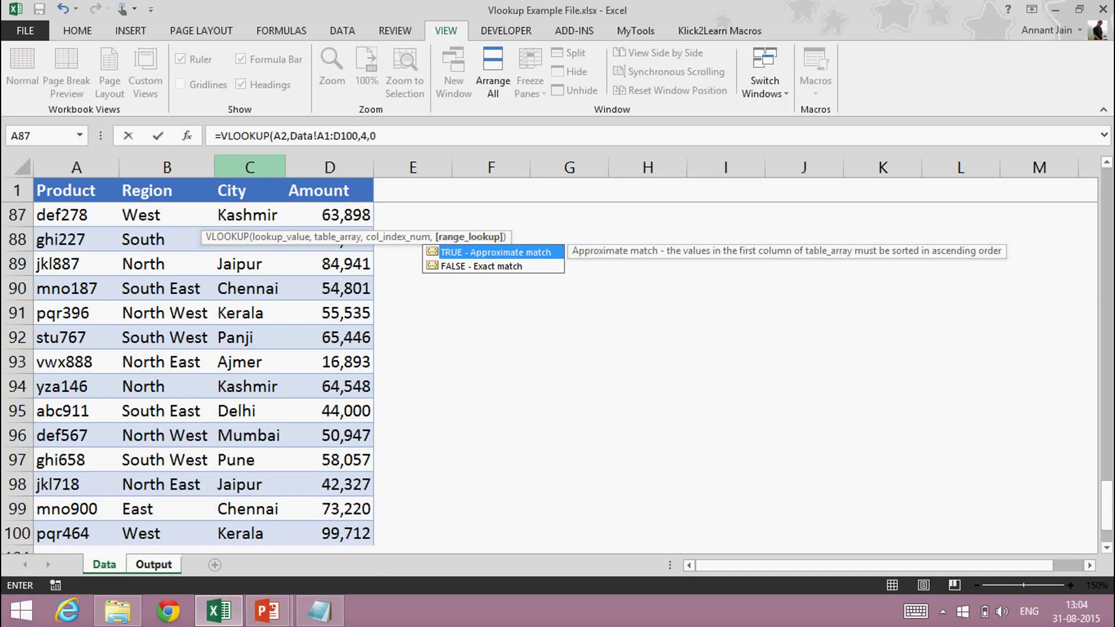
key(Return)
- Copy the City and Amount formulas in B2:C2 and paste only the formulas down both columns
key(Up)
key(Left)
key(shift+Right)
key(ctrl+shift+Down)
key(ctrl+d)
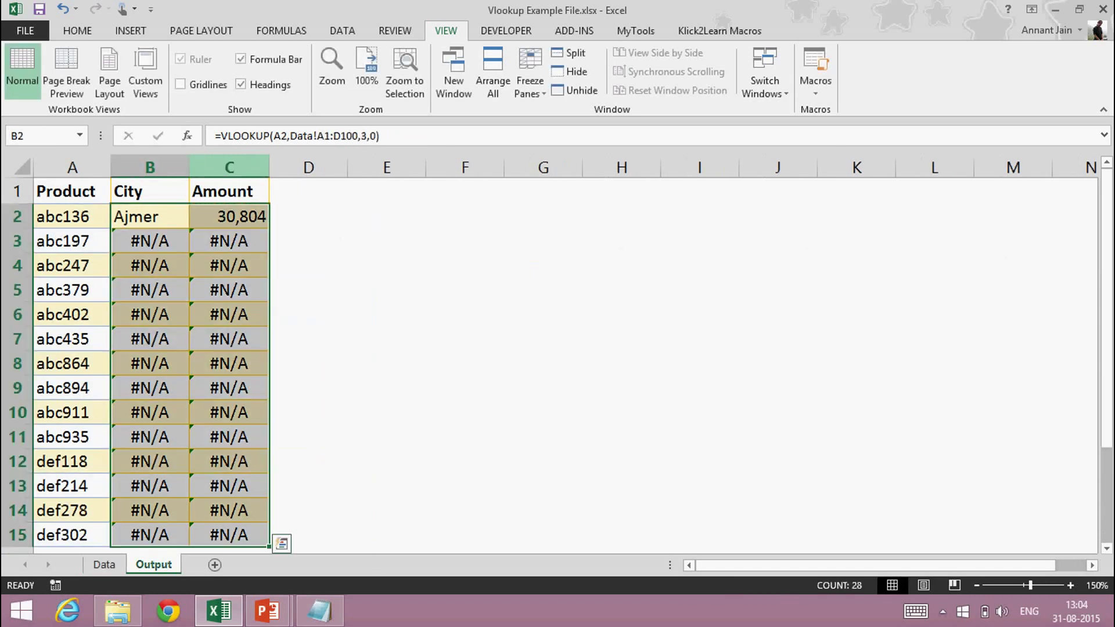
key(Up)
key(Down)
key(shift+Right)
key(ctrl+c)
key(ctrl+shift+Down)
key(alt+e)
key(s)
key(f)
key(Return)
key(Escape)
- Examine the filled City formula in cell B8 beside product abc864
key(Up)
key(Down)
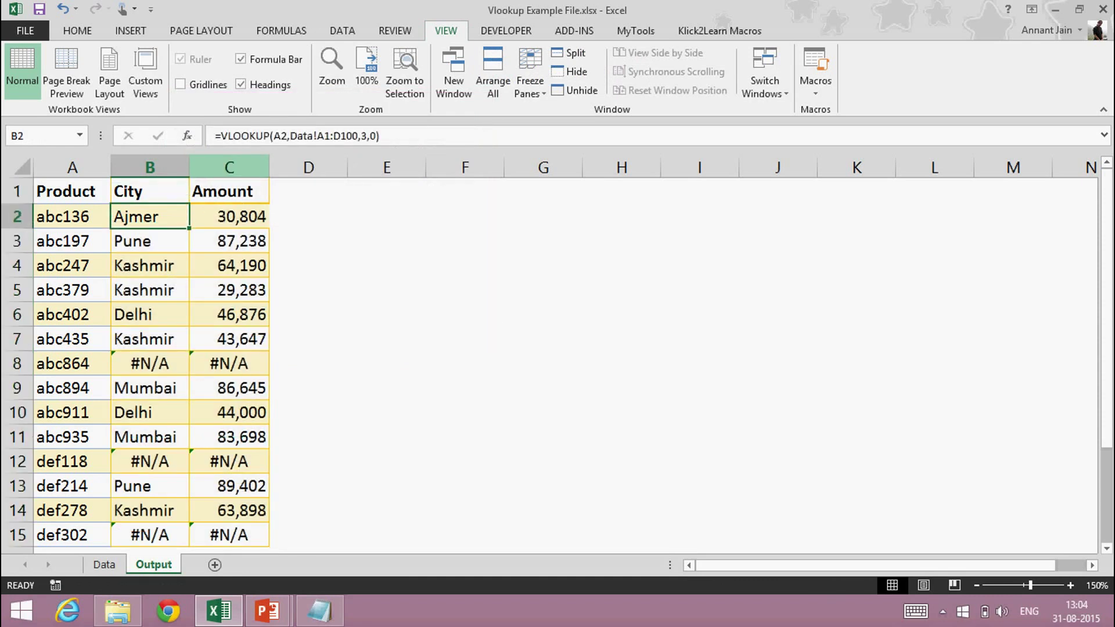
key(Down)
key(Down)
key(Down)
key(Down)
key(Down)
key(Down)
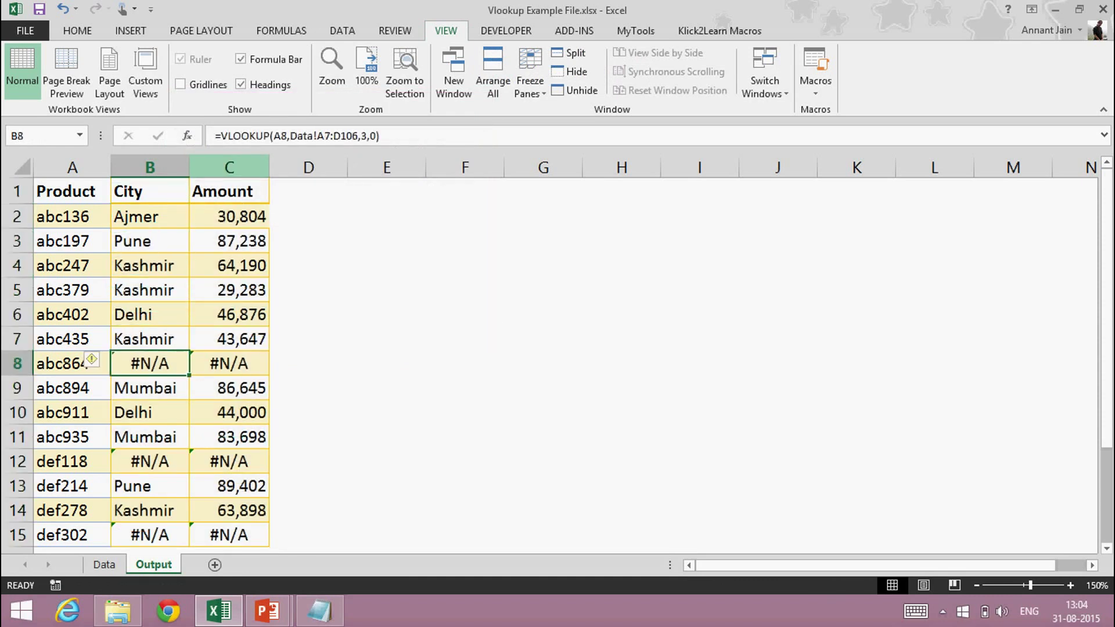
- Compare the table array references in the City formulas of cells B2 and B3
key(ctrl+Up)
key(Down)
key(F2)
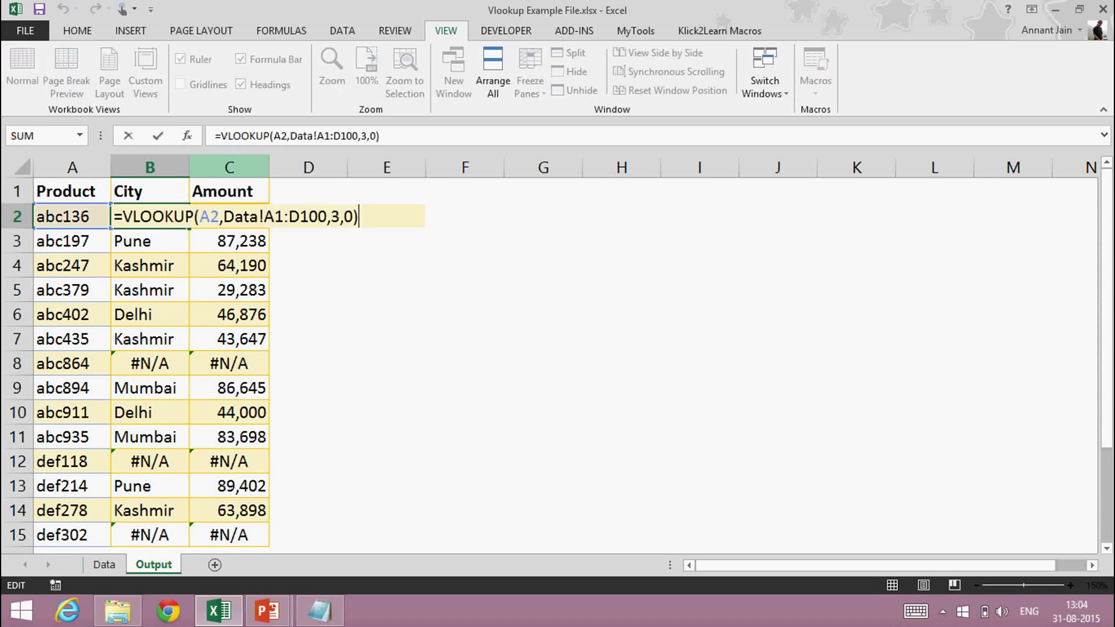
key(Escape)
key(F2)
key(Left)
key(Left)
key(Left)
key(Left)
key(Left)
key(shift+Left)
key(shift+Left)
key(shift+Left)
key(shift+Left)
key(shift+Left)
key(shift+Left)
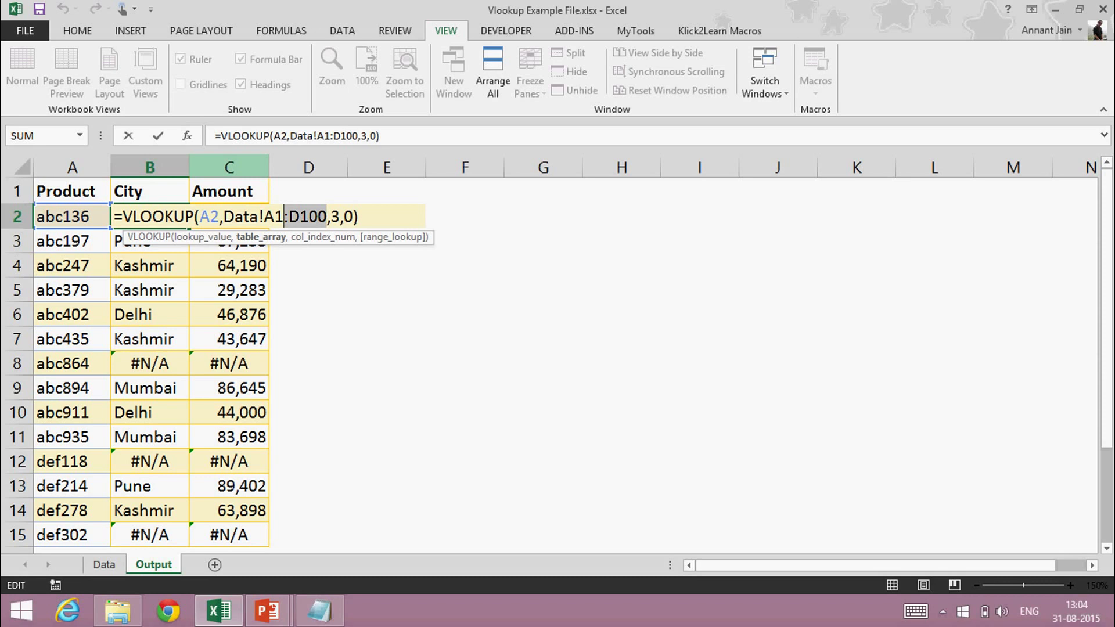
key(Escape)
key(Down)
key(F2)
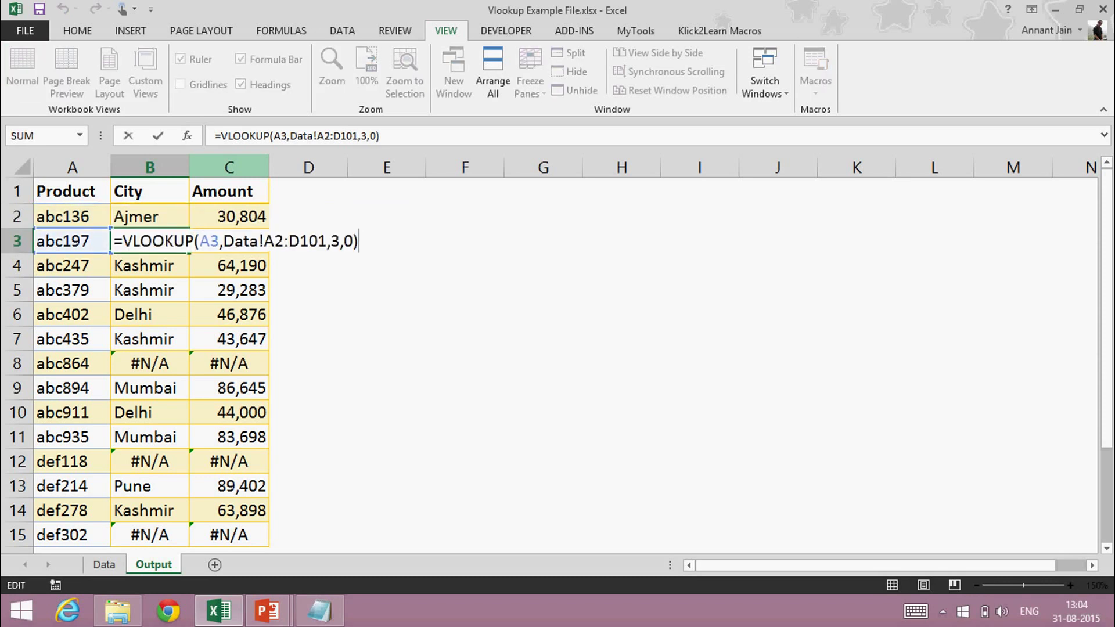
key(Escape)
- Make the table array in the City formula in cell B2 absolute as Data!$A$1:$D$100
key(Left)
key(Up)
key(Right)
key(F2)
key(Left)
key(Left)
key(Left)
key(Left)
key(Left)
key(shift+Left)
key(shift+Left)
key(shift+Left)
key(shift+Left)
key(shift+Left)
key(shift+Left)
key(shift+Left)
key(shift+Left)
key(shift+Left)
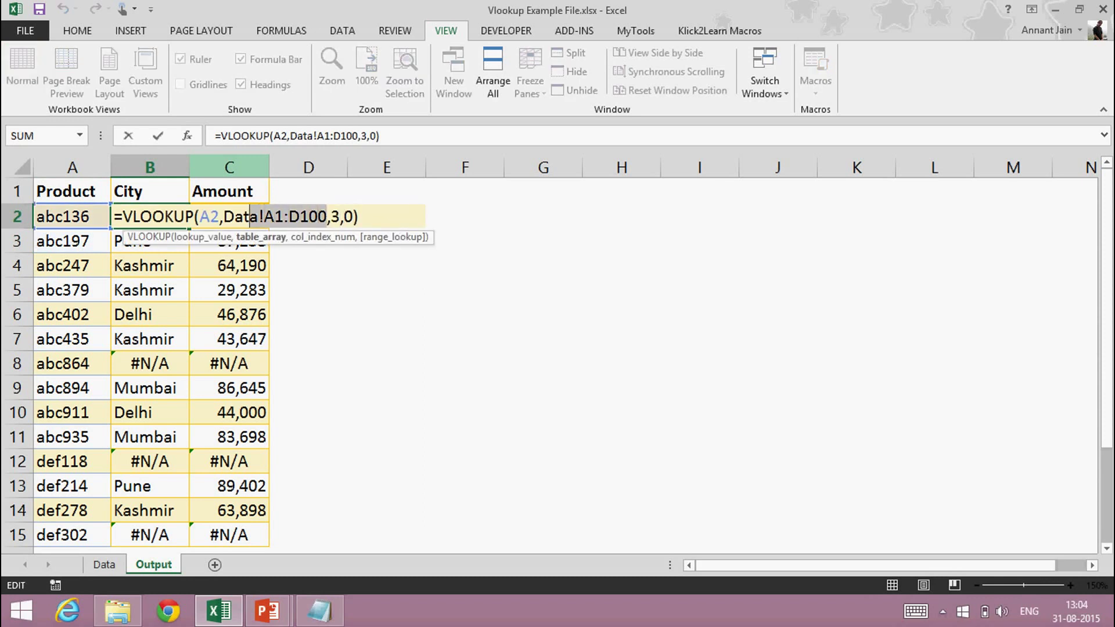
key(shift+Left)
key(shift+Left)
key(shift+Left)
key(F4)
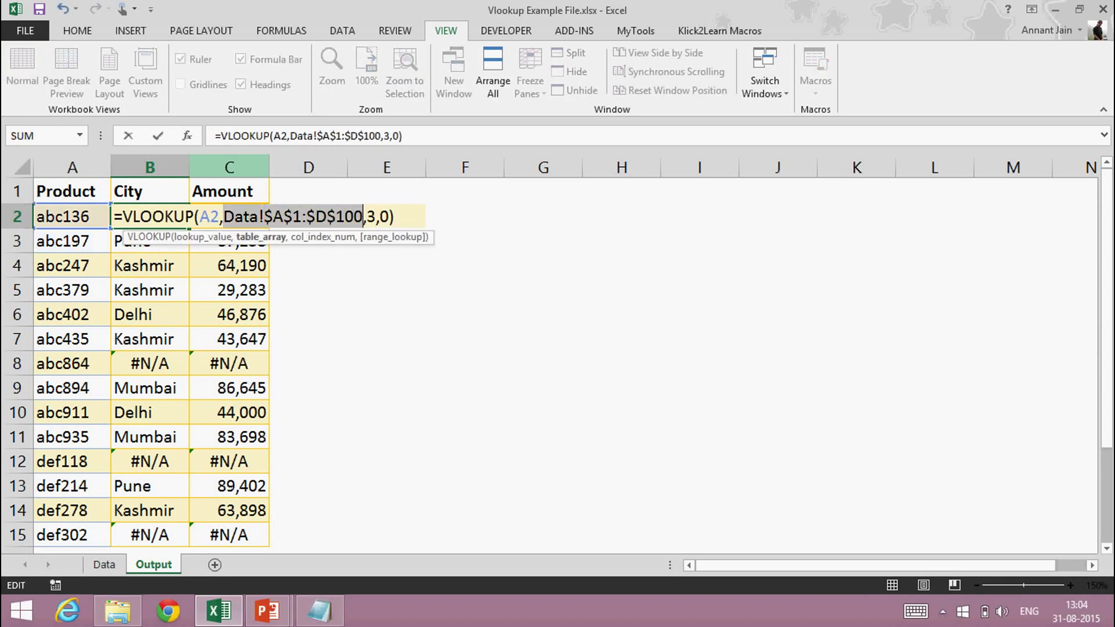
key(Return)
- Make the Data!A1:D100 table array in the Amount formula in cell C2 absolute
key(Up)
key(Right)
key(F2)
key(Left)
key(Left)
key(Left)
key(Left)
key(Left)
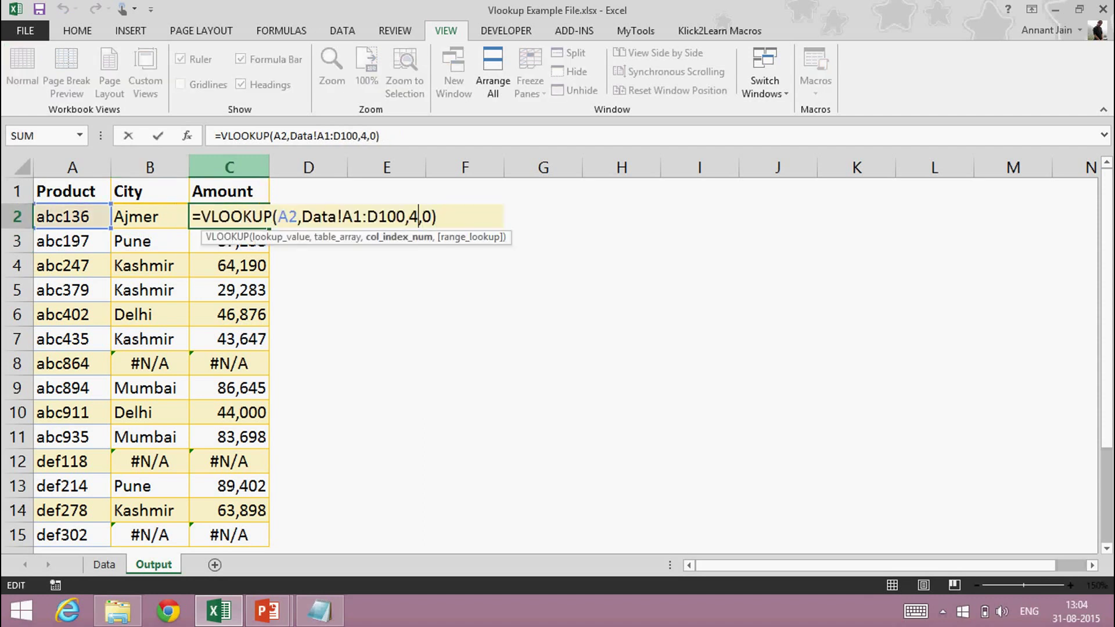
key(shift+Left)
key(shift+Left)
key(shift+Left)
key(shift+Left)
key(shift+Left)
key(shift+Left)
key(shift+Left)
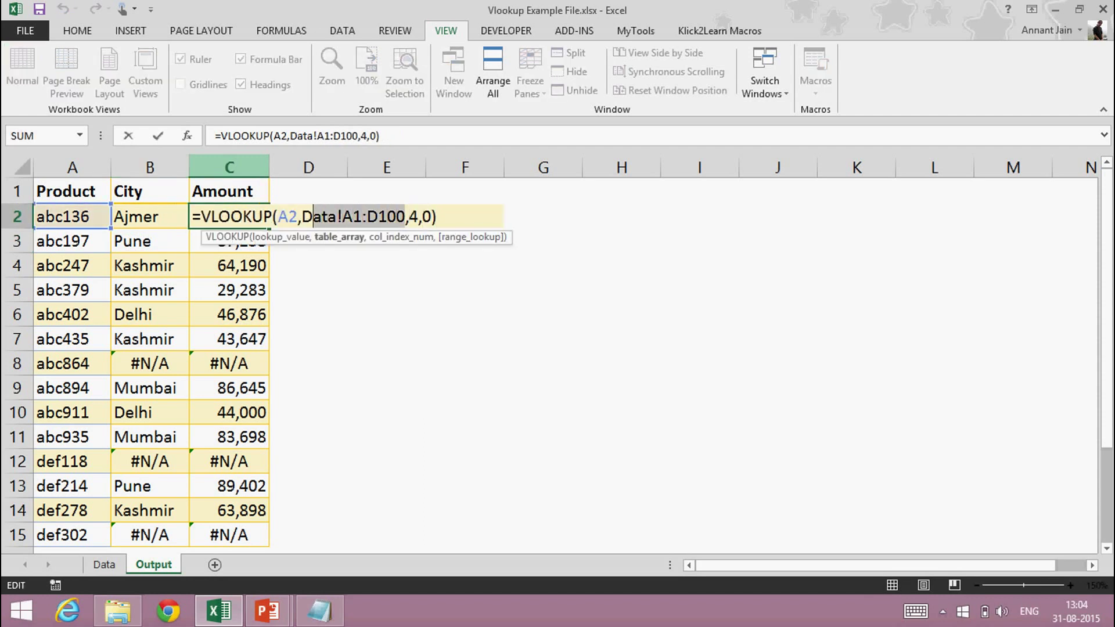
key(F4)
key(Return)
- Paste only the corrected formulas from row 2 down the City and Amount columns
key(shift+Tab)
key(shift+Right)
key(ctrl+shift+Down)
key(ctrl+c)
key(ctrl+alt+v)
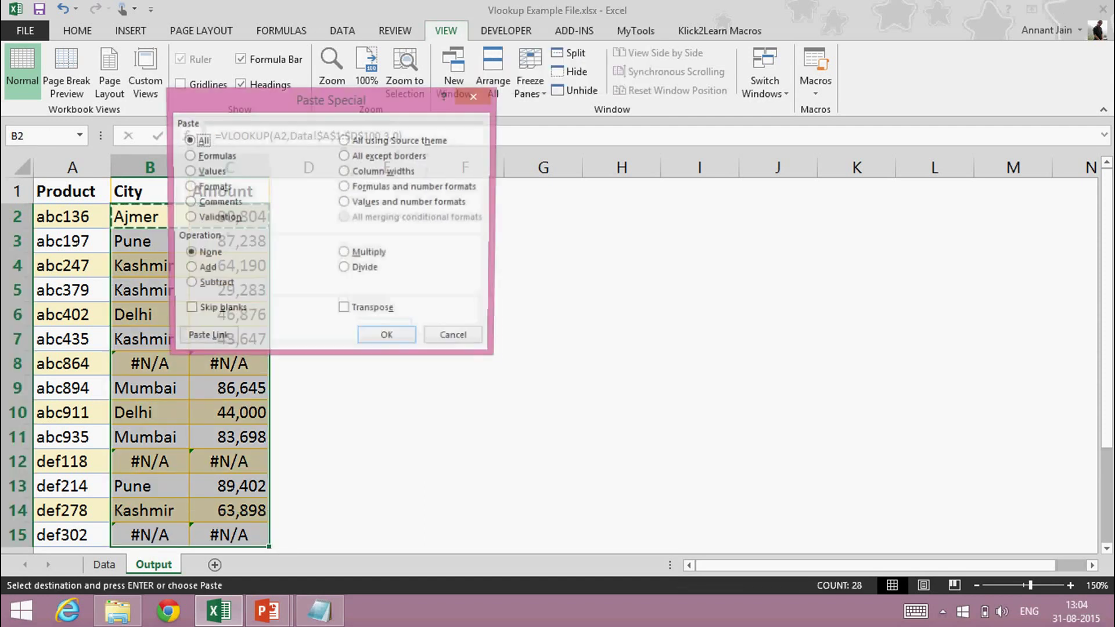
key(f)
key(Return)
key(Escape)
key(Up)
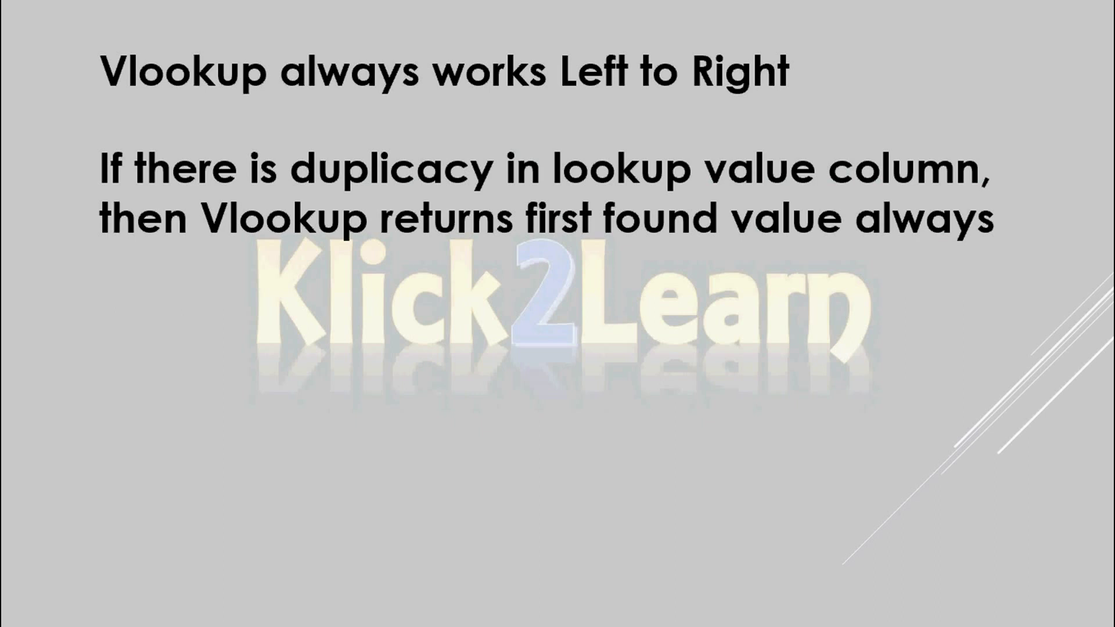
- Return to Excel from the presentation and change the product in cell A4 of the Data sheet to abc136
key(alt+Tab)
key(Left)
key(Down)
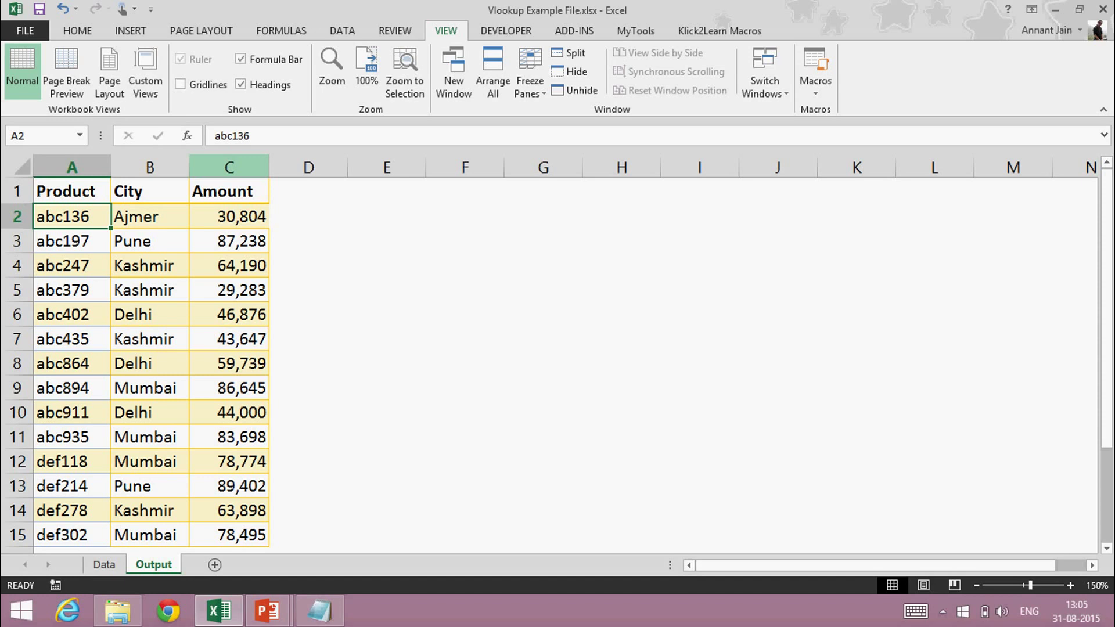
key(ctrl+Page_Up)
key(ctrl+Home)
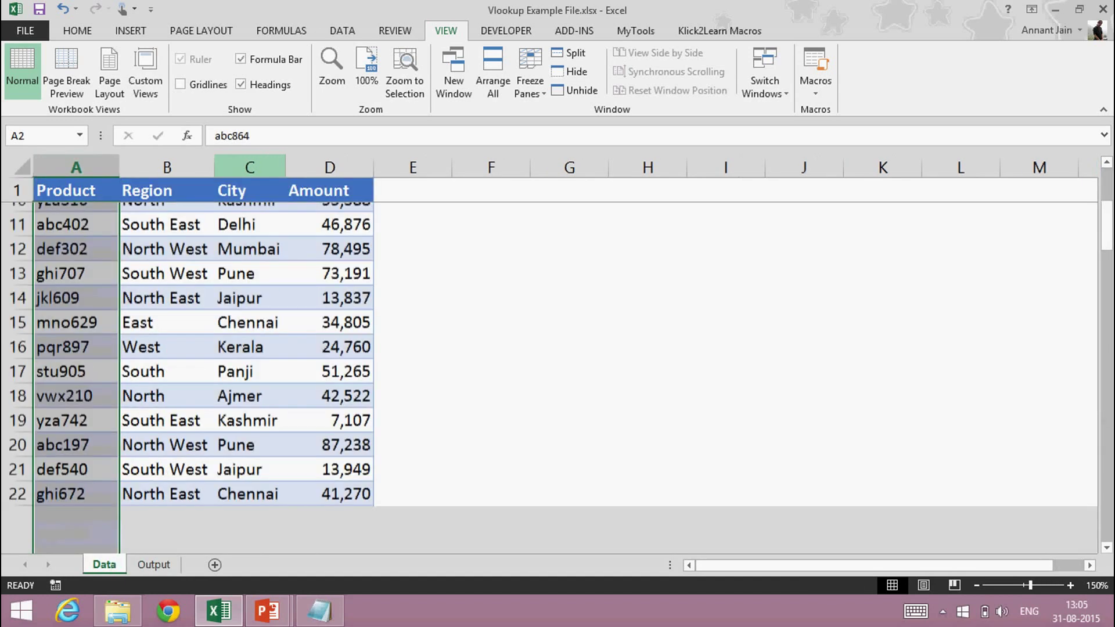
key(Up)
key(Down)
key(Down)
key(Down)
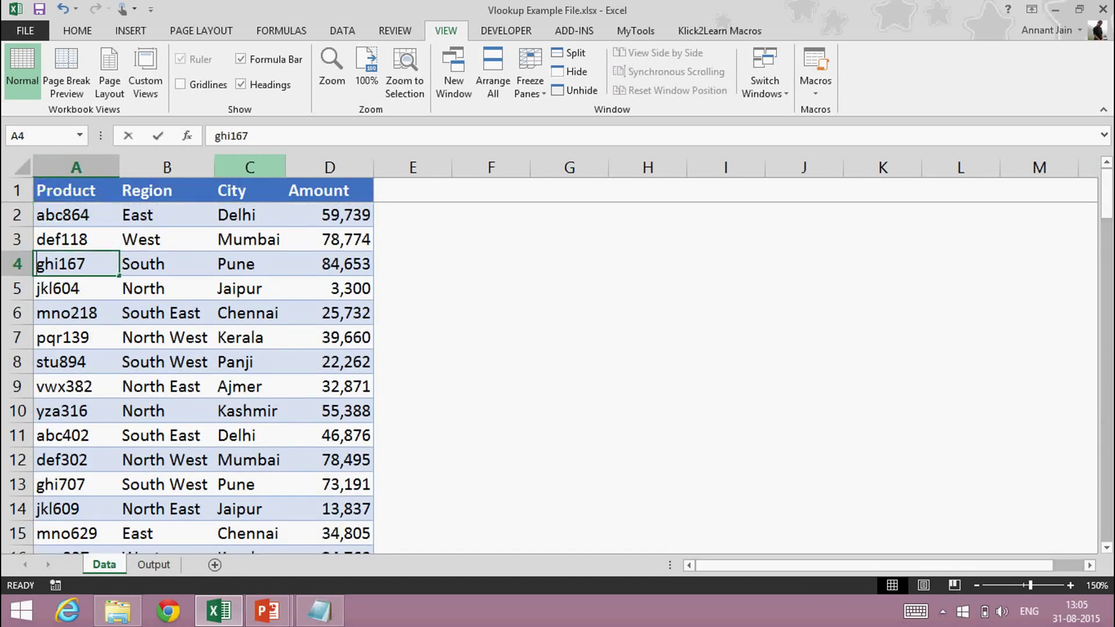
text(abc136)
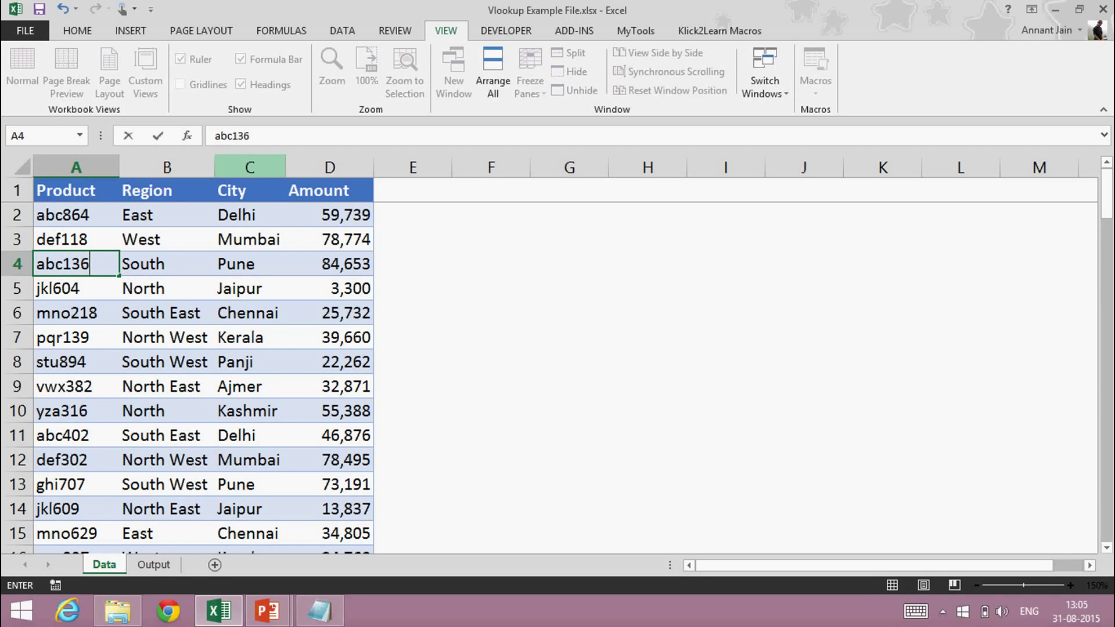
key(Return)
- Check the City and Amount lookup results for product abc136 in row 2 of the Output sheet
key(ctrl+Page_Down)
key(Right)
key(Left)
key(Right)
key(Left)
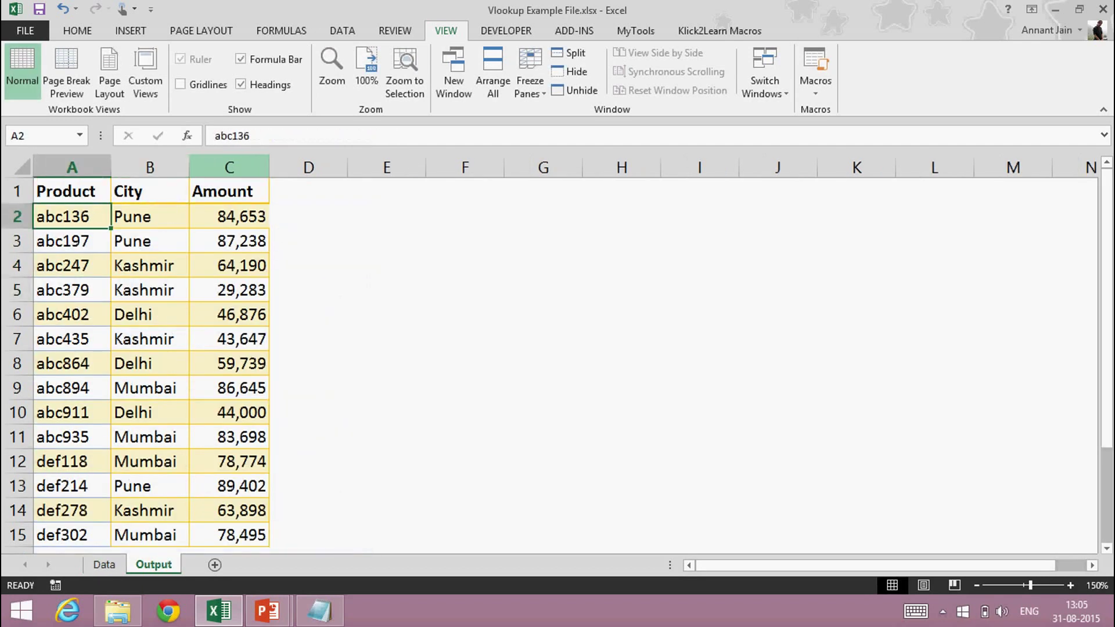
- Compare the abc136 record in row 4 of the Data sheet with its lookup results on the Output sheet
key(ctrl+Page_Up)
key(Up)
key(Up)
key(Down)
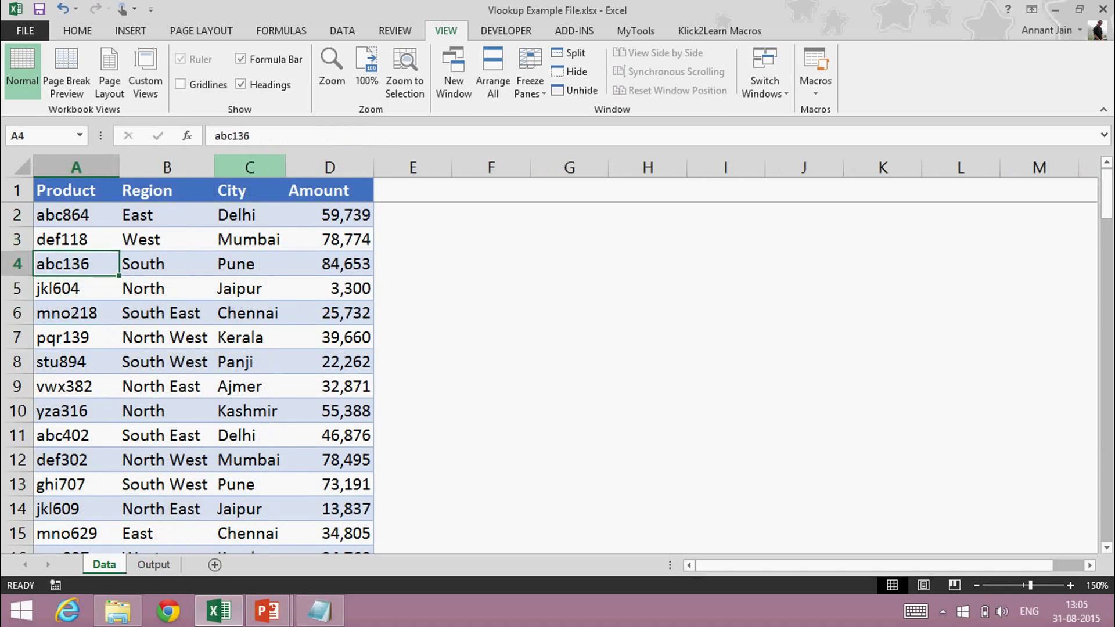
key(Right)
key(Right)
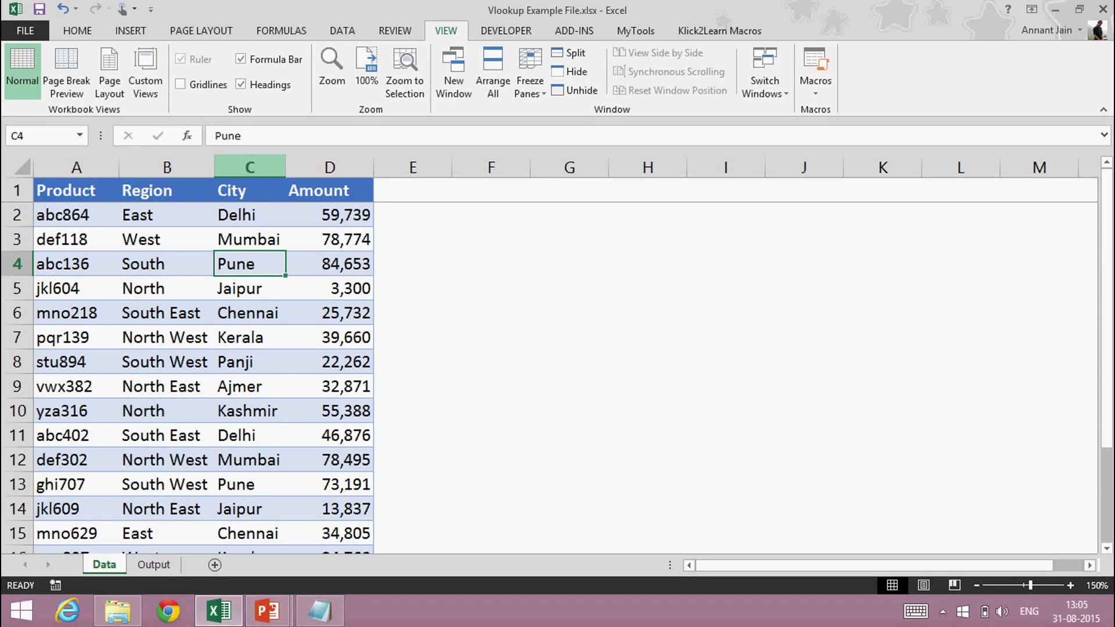
key(ctrl+Page_Down)
key(ctrl+Page_Up)
key(Left)
key(Left)
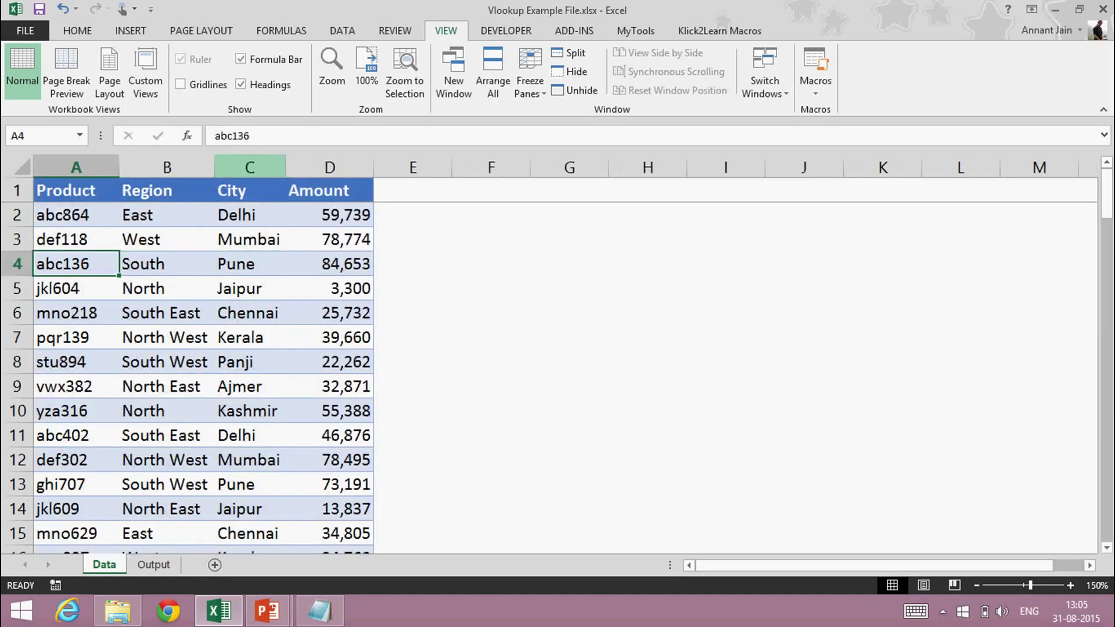
key(ctrl+Page_Down)
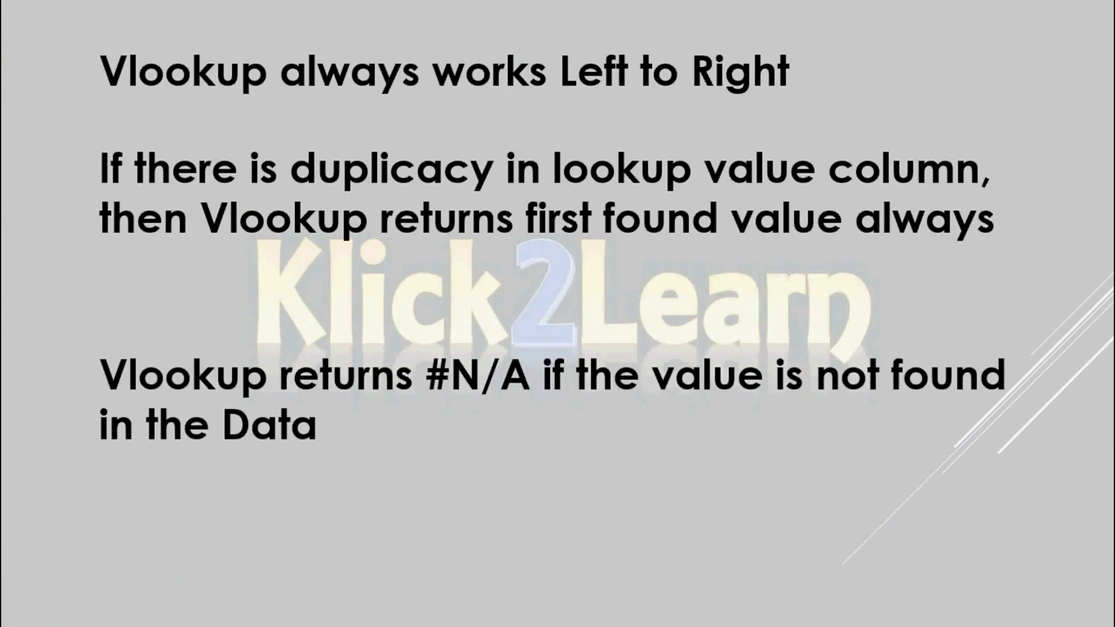
- Return to Excel from the presentation and change the product in cell A2 of the Output sheet to abc1360
key(alt+Tab)
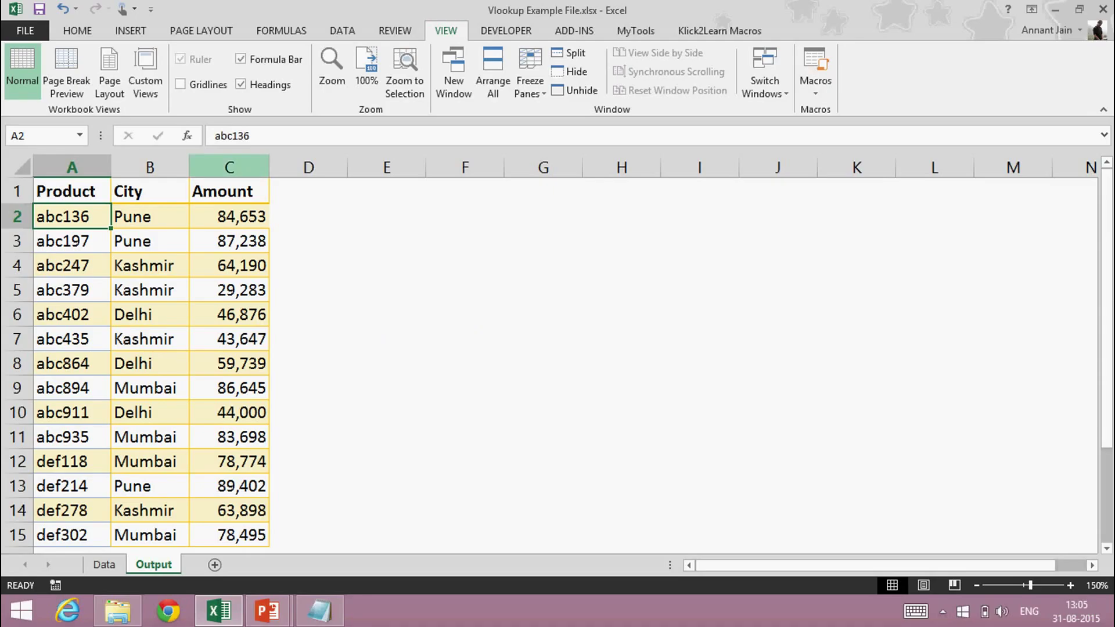
key(Down)
key(Up)
key(Right)
key(Left)
key(F2)
text(0)
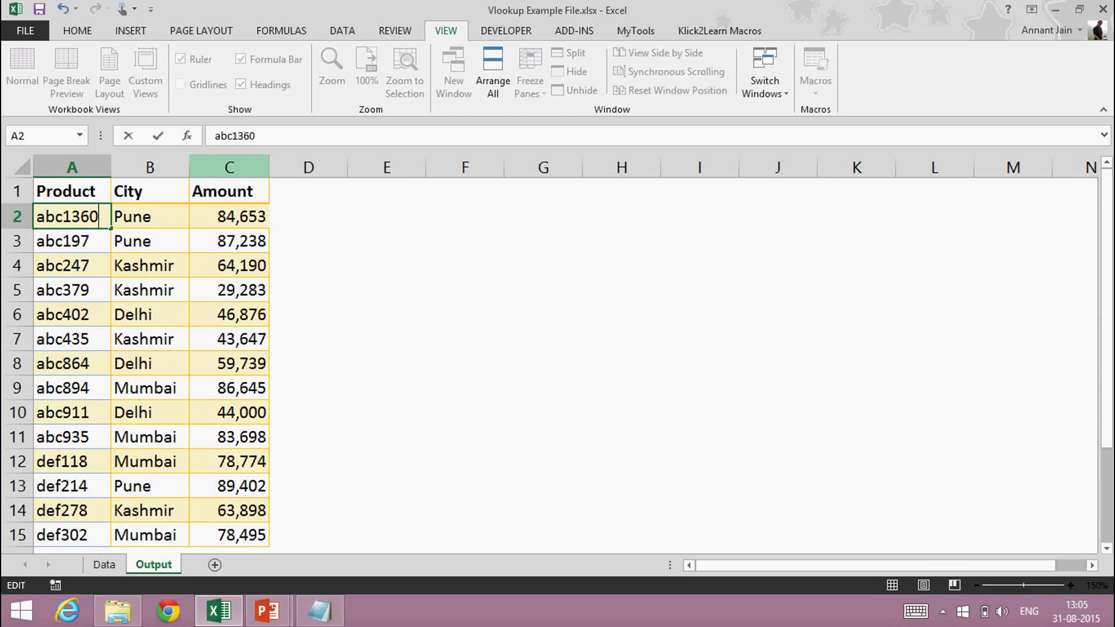
key(Return)
key(Up)
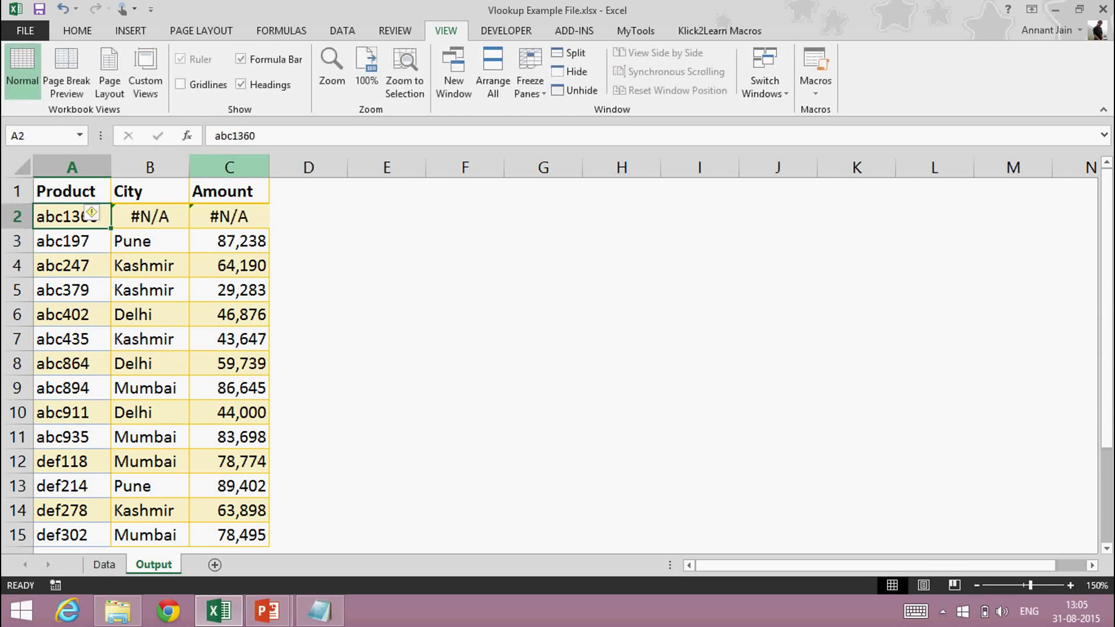
key(Right)
key(Left)
- Copy the product code from cell A2, search the Data sheet for abc1360, and return to the Output sheet
key(ctrl+c)
key(ctrl+Page_Up)
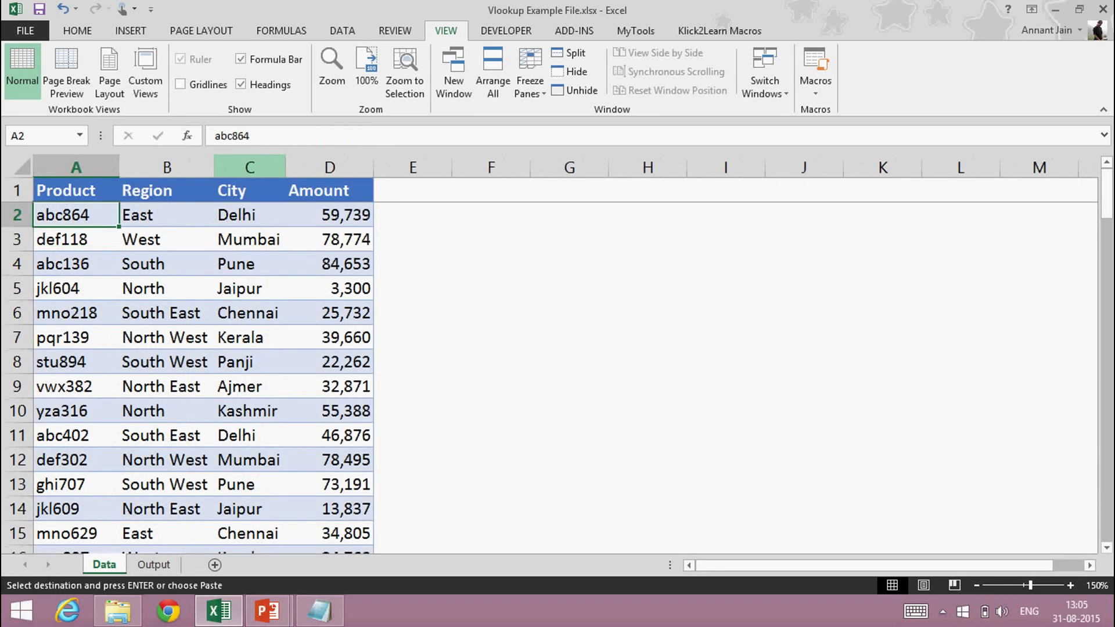
key(ctrl+f)
key(ctrl+v)
key(Return)
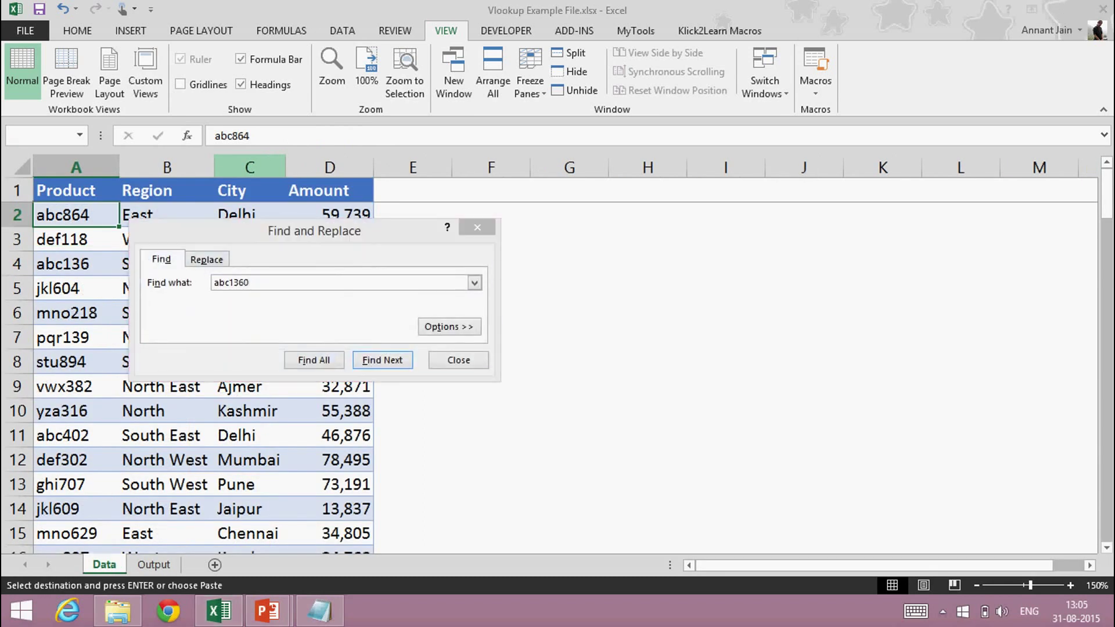
key(Return)
key(Escape)
key(ctrl+Page_Down)
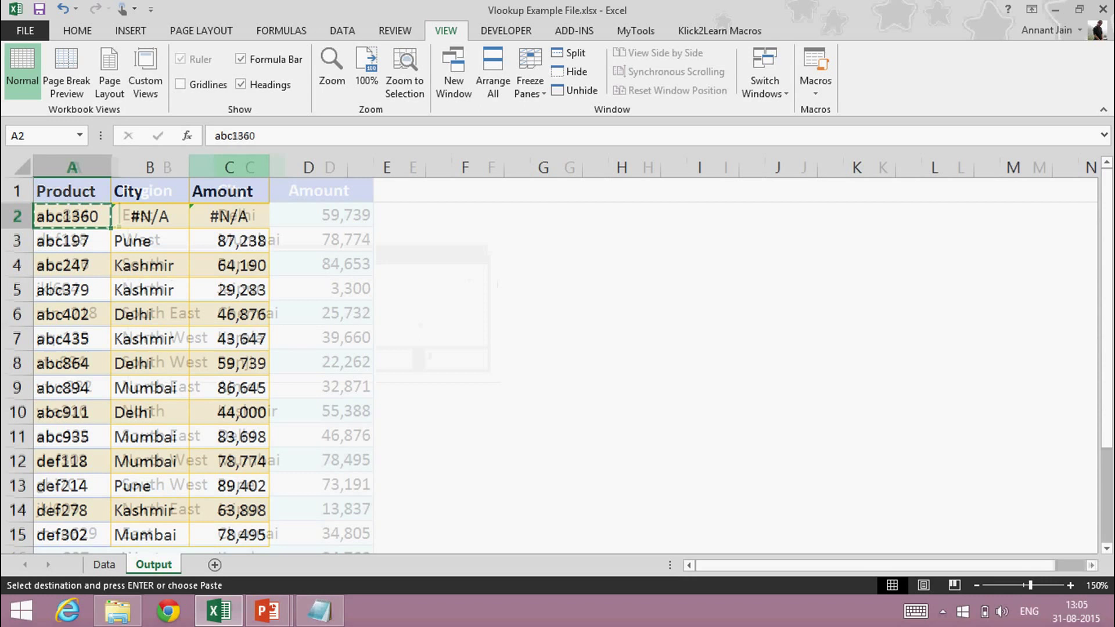